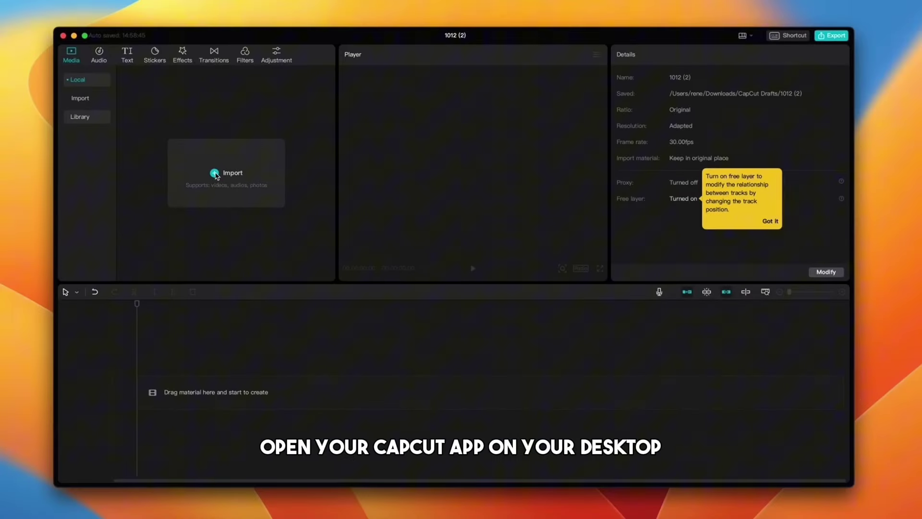
Step: Import BLK paper BG.MOV from the Downloads folder into the media library
left_click(215, 176)
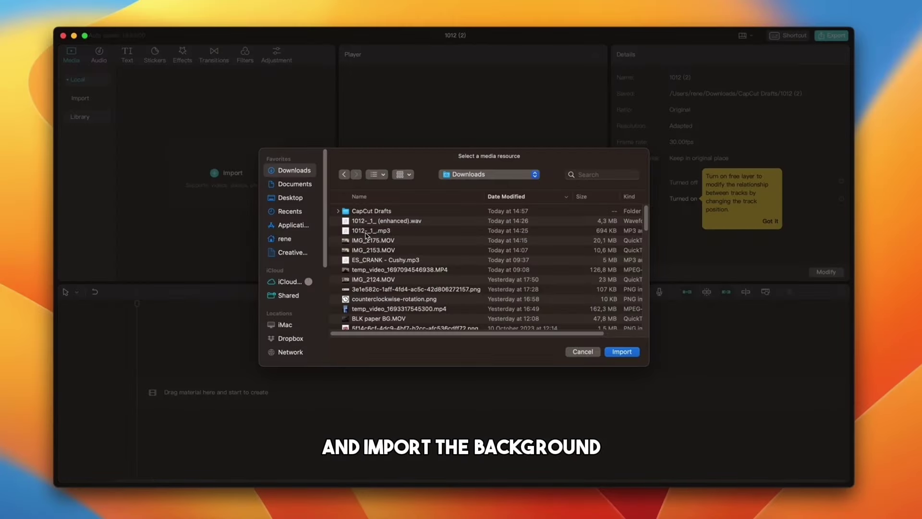
scroll(368, 289, "down", 1)
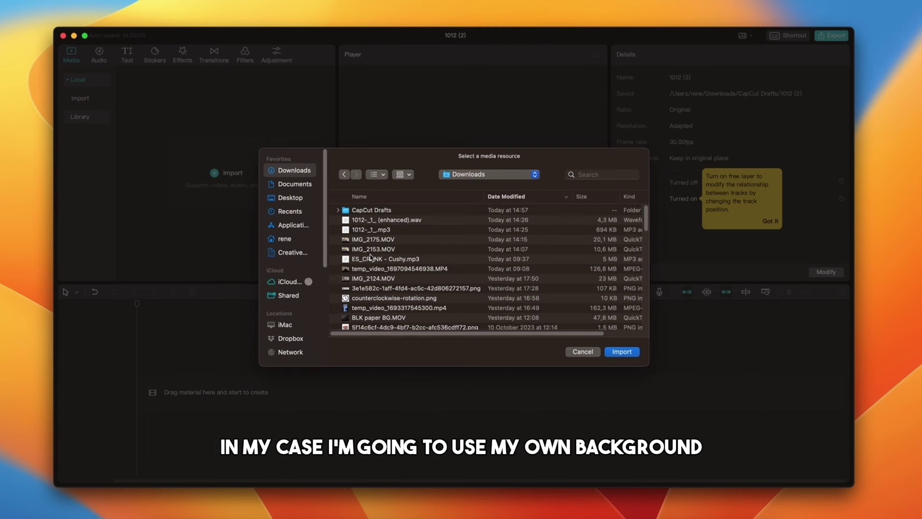
left_click(362, 318)
left_click(618, 353)
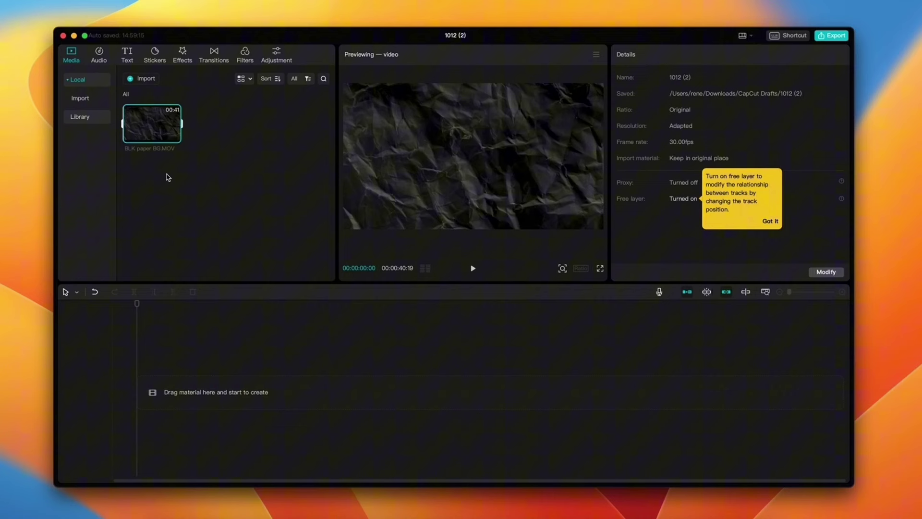
Step: Place BLK paper BG.MOV on the timeline as a 00:00:40:19 background track
mouse_move(175, 138)
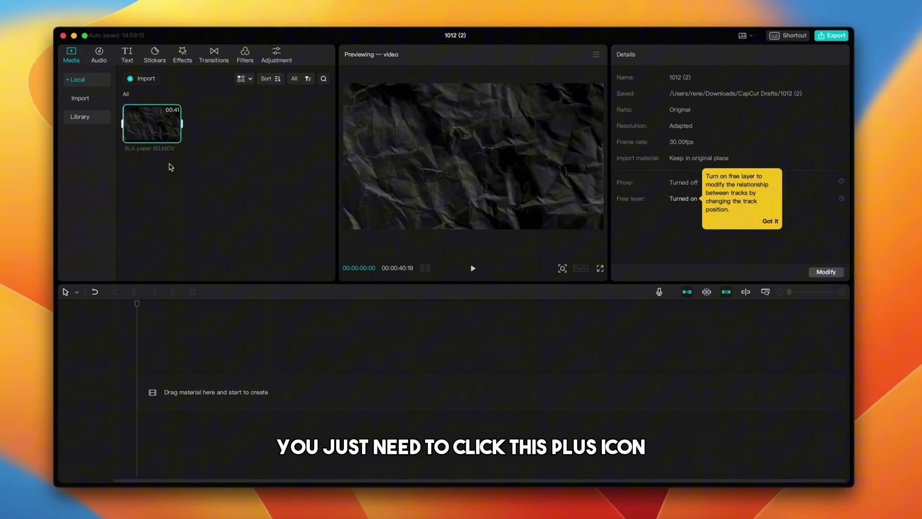
left_click_drag(154, 135, 136, 392)
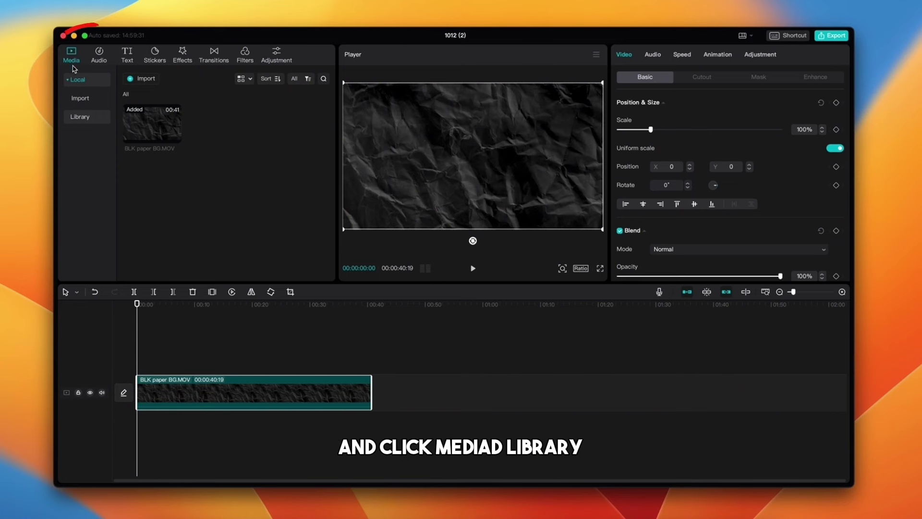
left_click(78, 117)
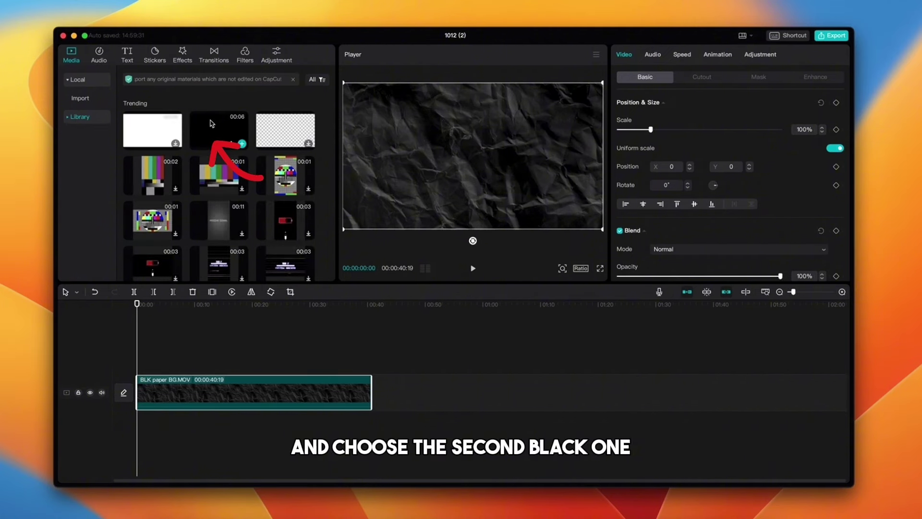
mouse_move(221, 146)
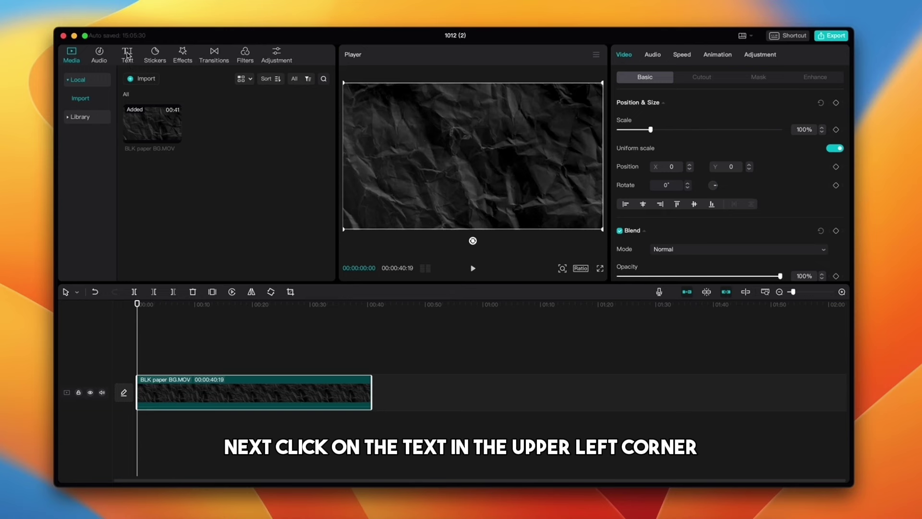
Step: Add a Default text clip and change its wording to 10
left_click(127, 54)
mouse_move(149, 106)
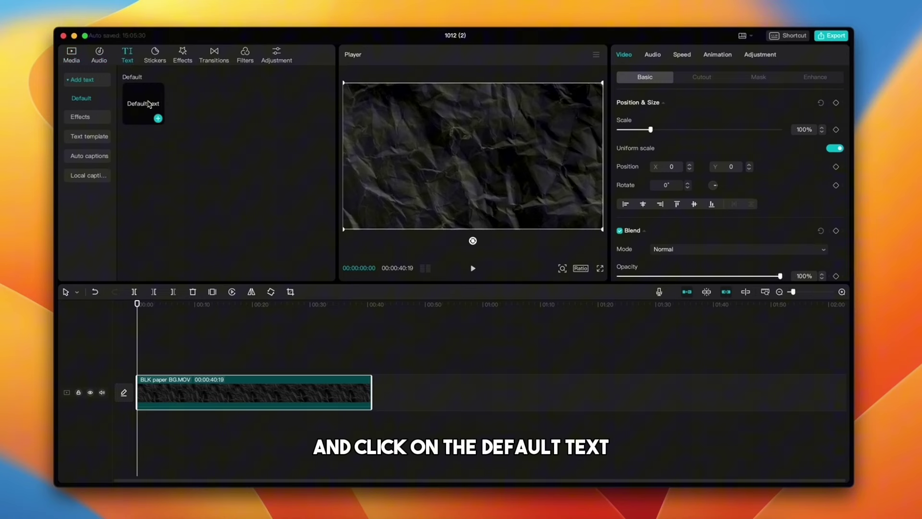
left_click(153, 111)
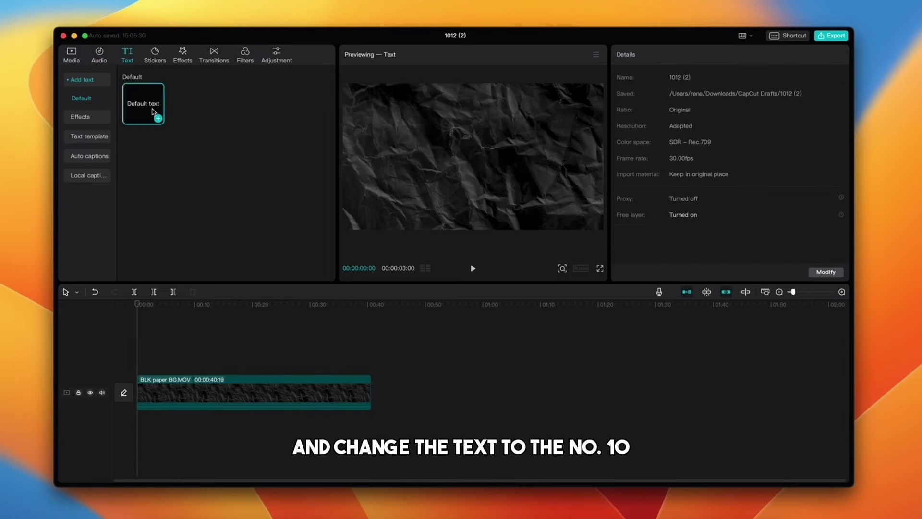
left_click(158, 118)
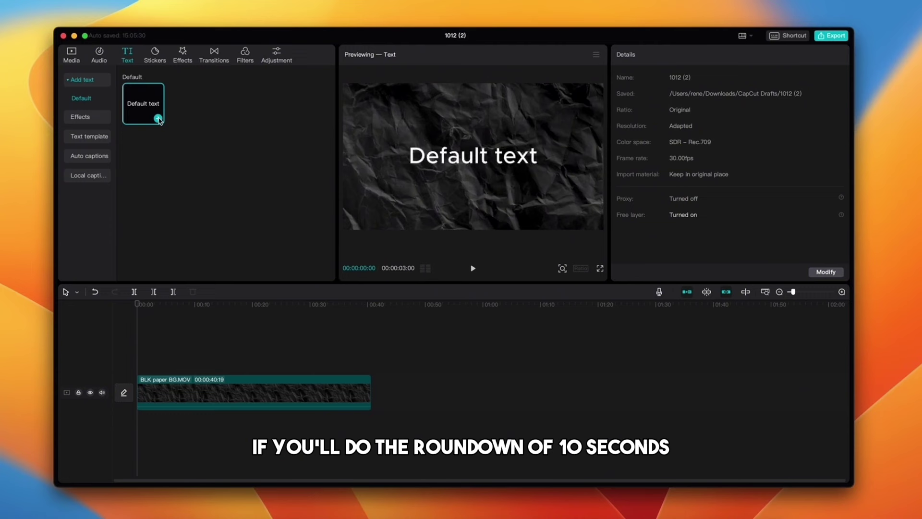
left_click(490, 166)
left_click_drag(654, 106, 617, 107)
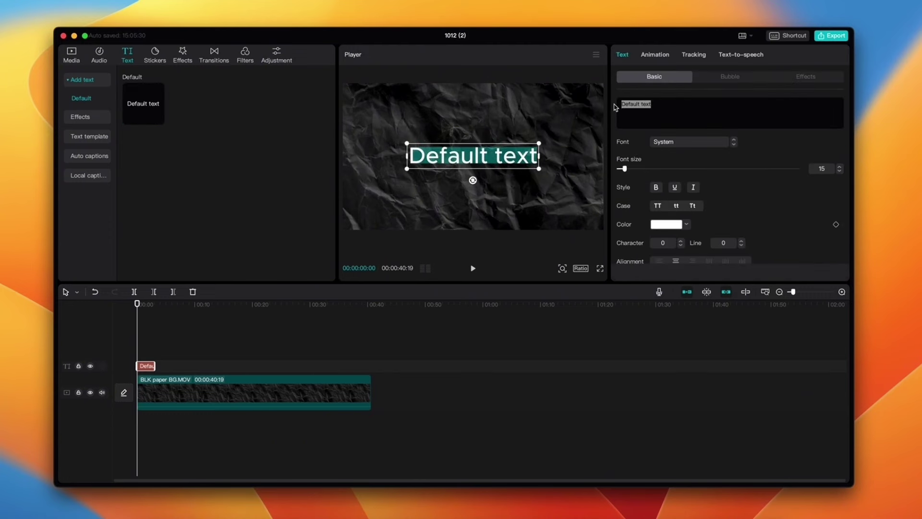
type("10")
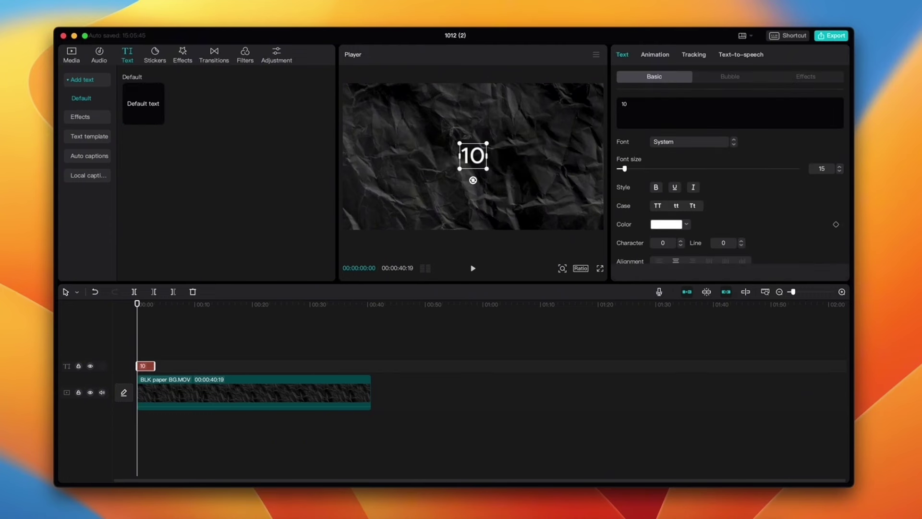
Step: Set the 10 text to the ZY Bless font and trim it to one second
left_click(671, 147)
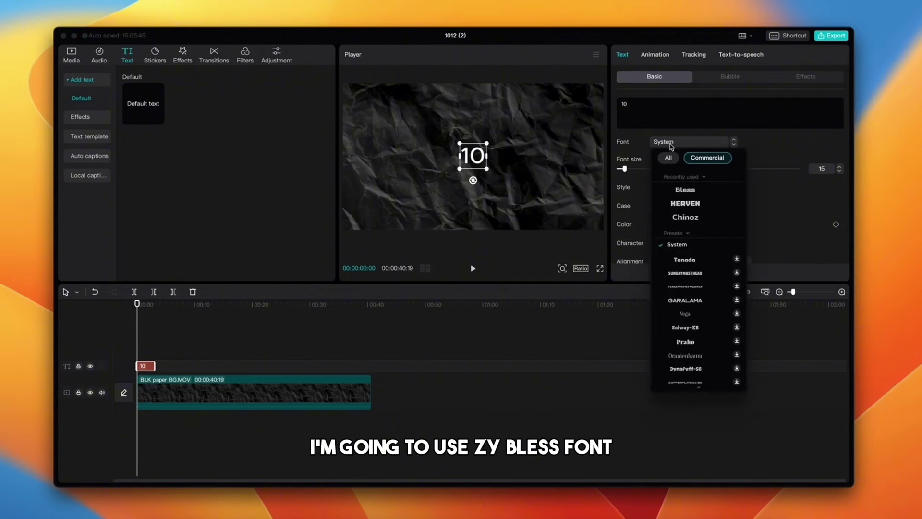
left_click(684, 191)
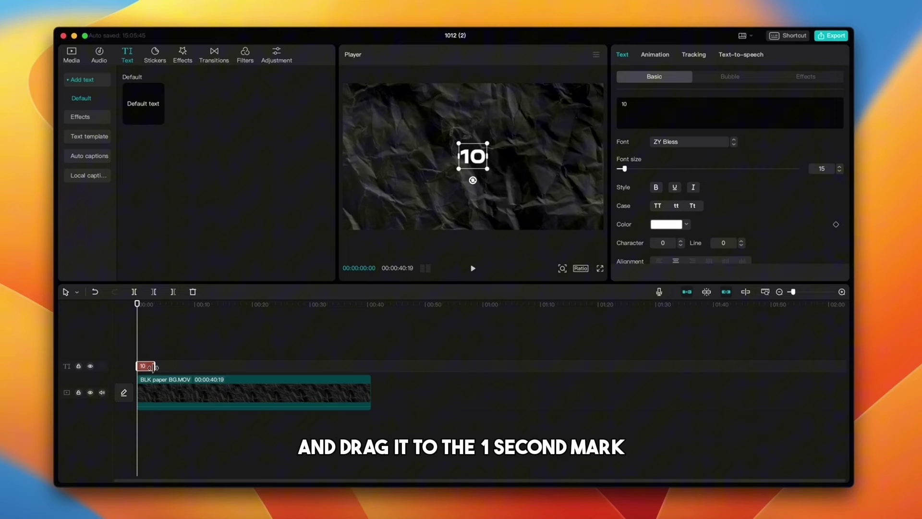
mouse_move(155, 367)
left_mouse_down()
mouse_move(166, 367)
mouse_move(150, 367)
left_mouse_up()
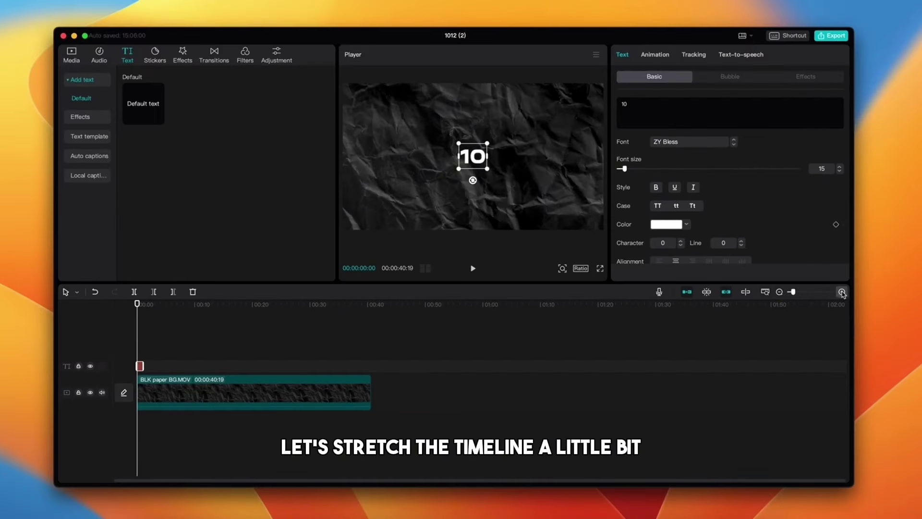
scroll(842, 293, "up", 10)
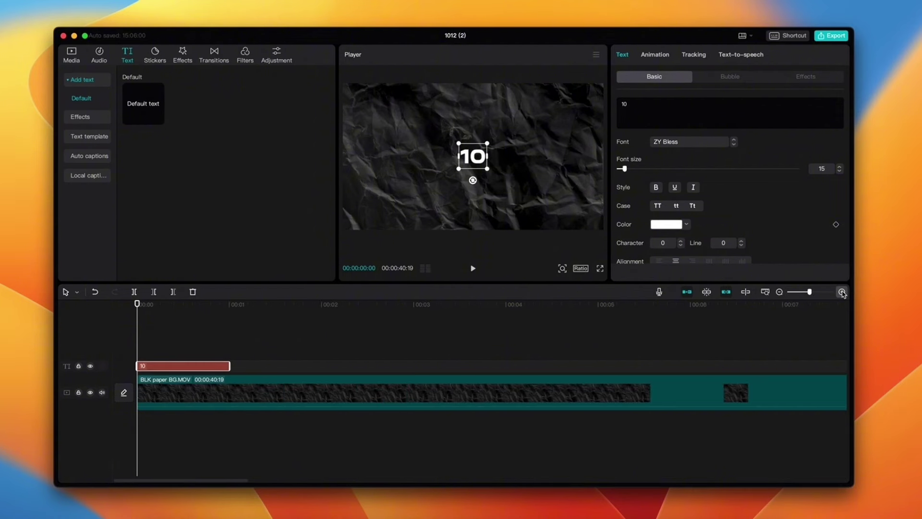
Step: Add the Favorites timer sticker and split it so it ends at one second
left_click(154, 56)
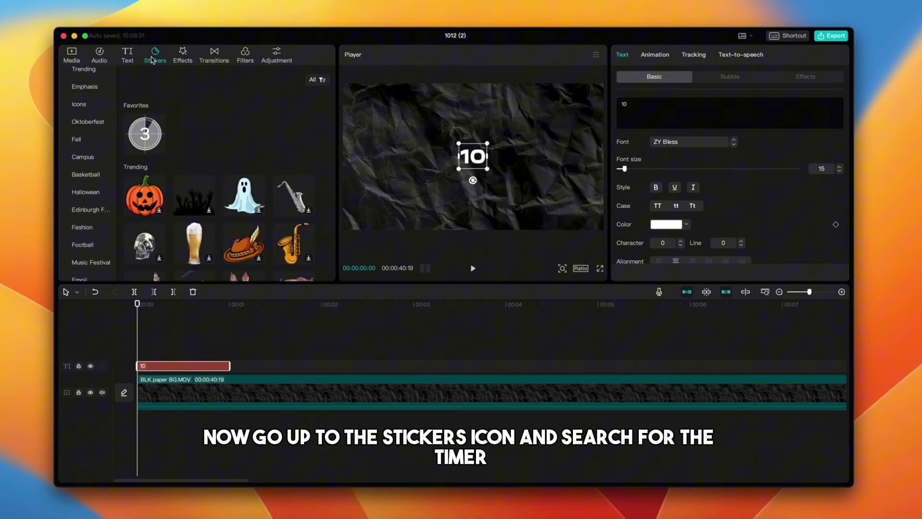
mouse_move(147, 131)
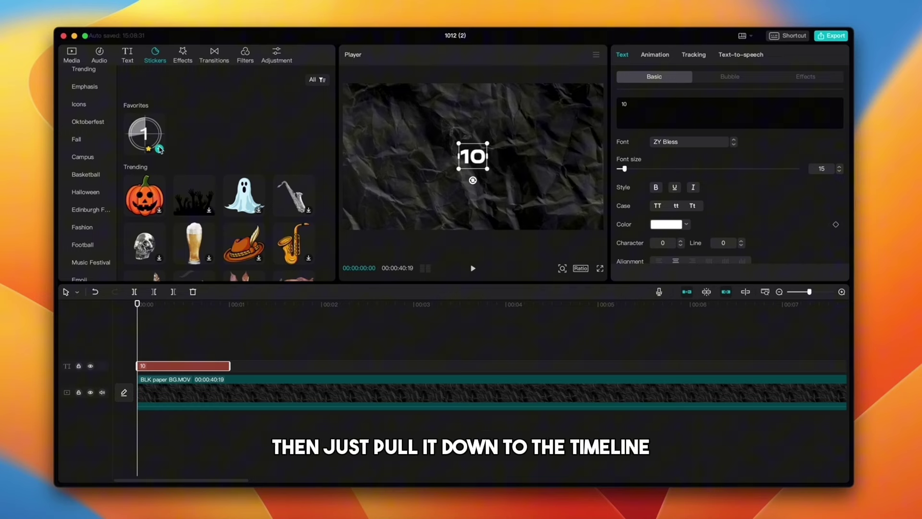
left_click_drag(160, 149, 139, 381)
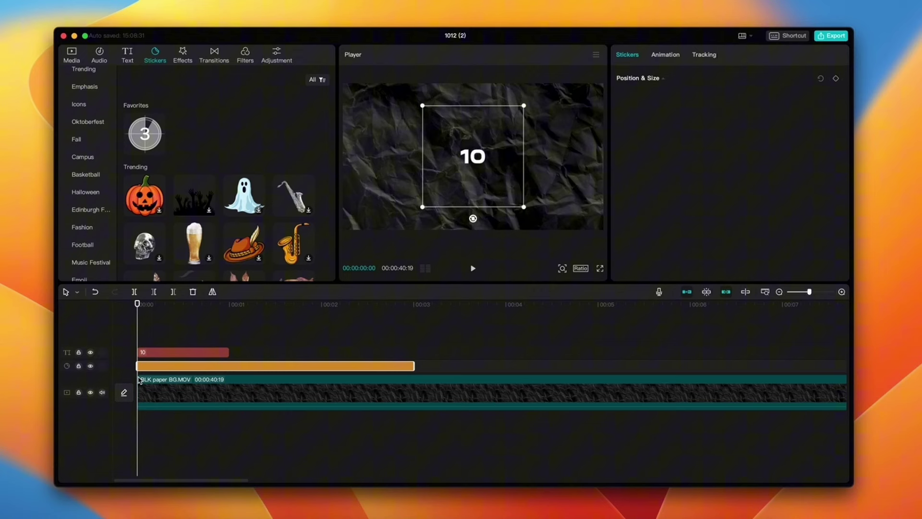
left_click_drag(137, 310, 229, 315)
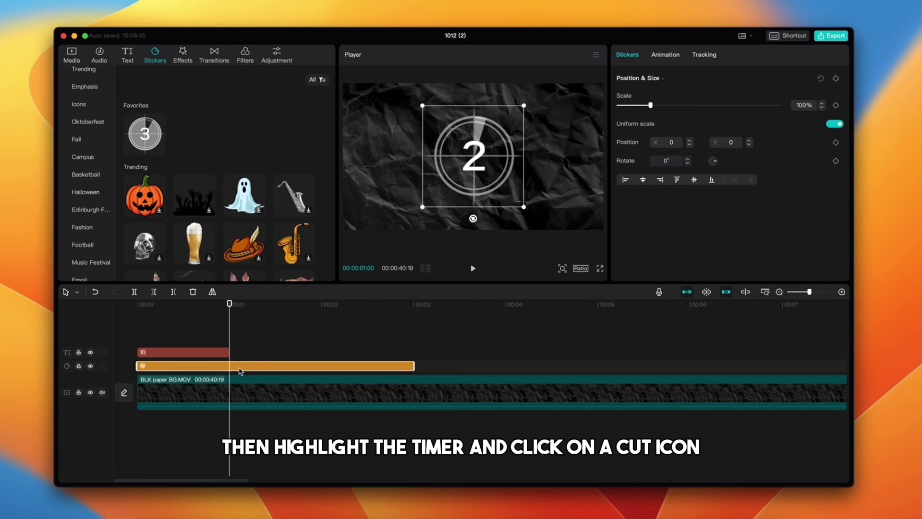
left_click(135, 292)
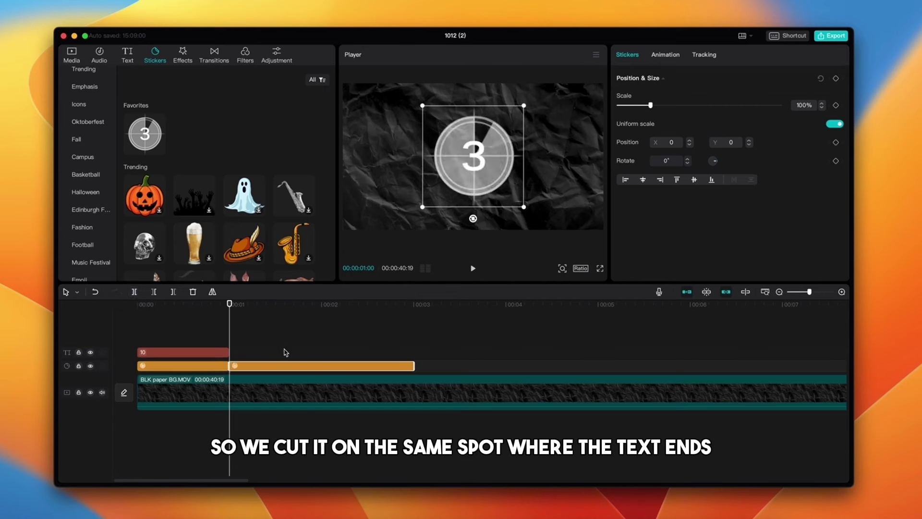
key("Delete")
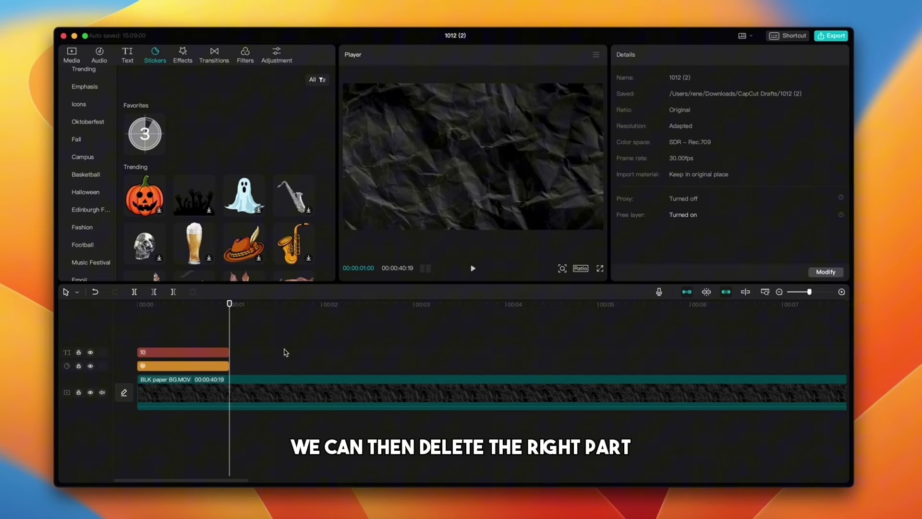
Step: Merge the 10 text and trimmed timer sticker into a compound clip
left_click(206, 366)
left_click_drag(229, 305, 217, 306)
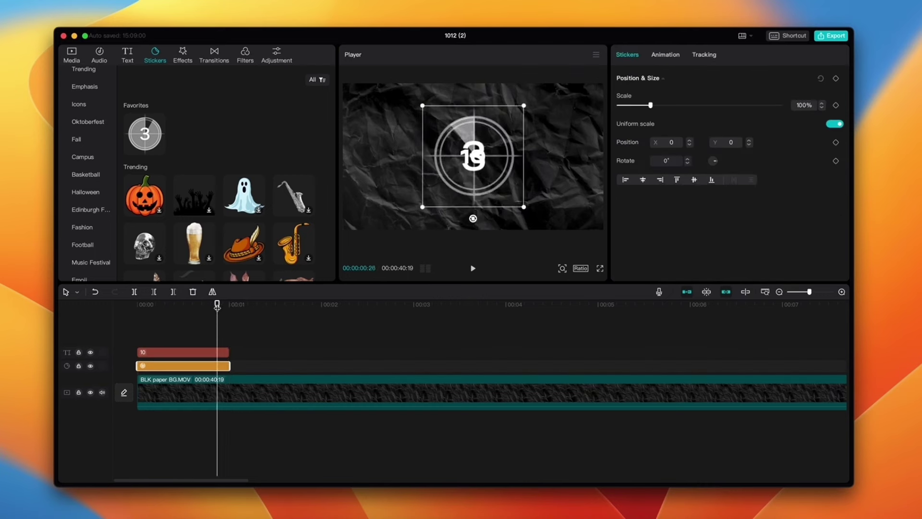
right_click(184, 369)
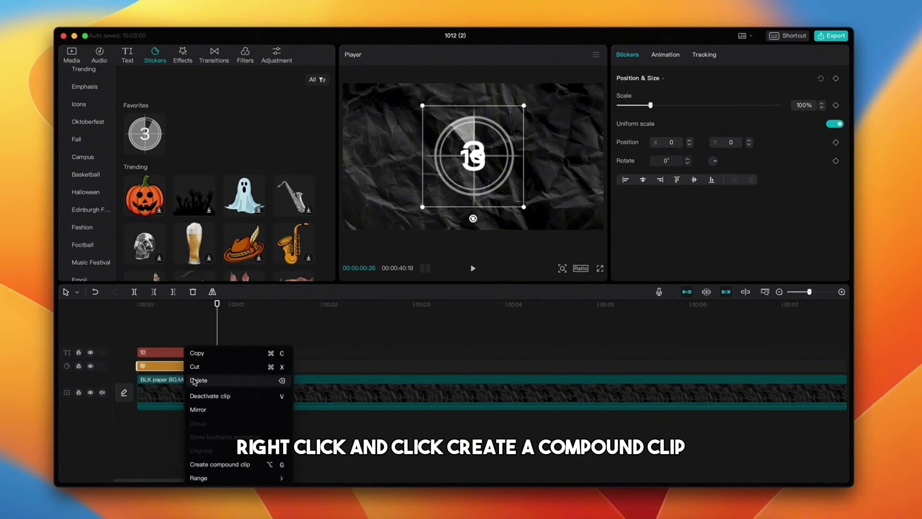
left_click(219, 464)
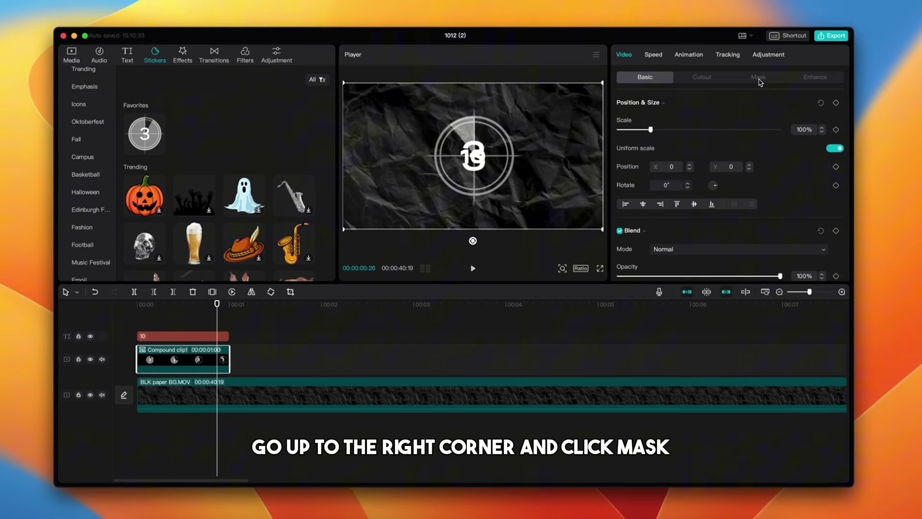
Step: Apply a circle mask, shrink it, and nudge its position to X 8, Y 7
left_click(758, 78)
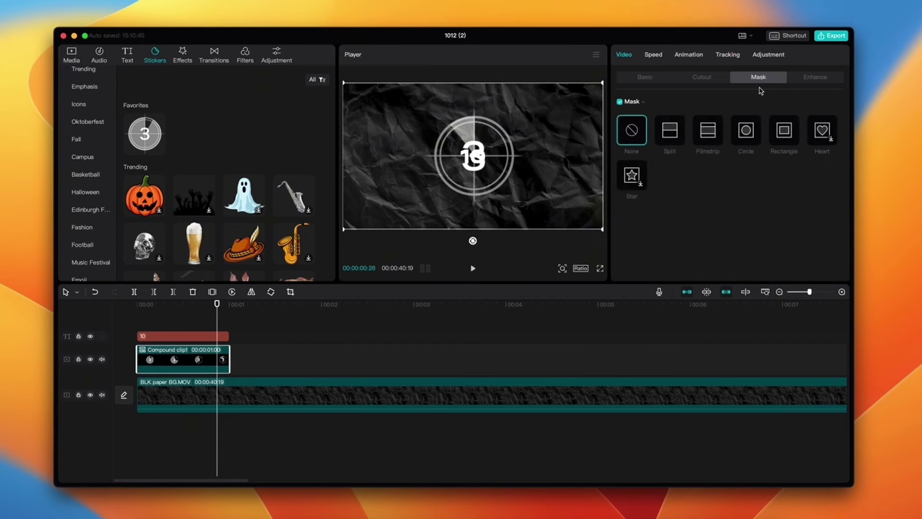
left_click(747, 131)
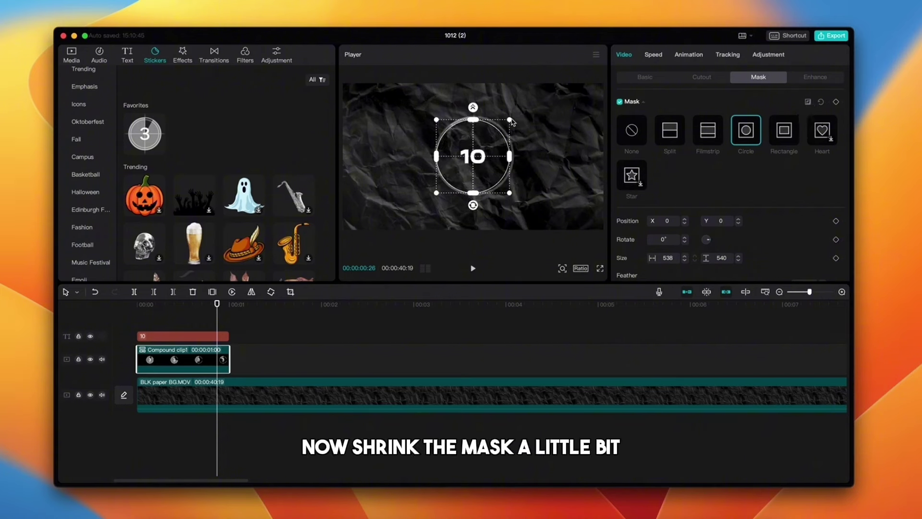
left_click_drag(511, 123, 506, 129)
left_click(685, 219)
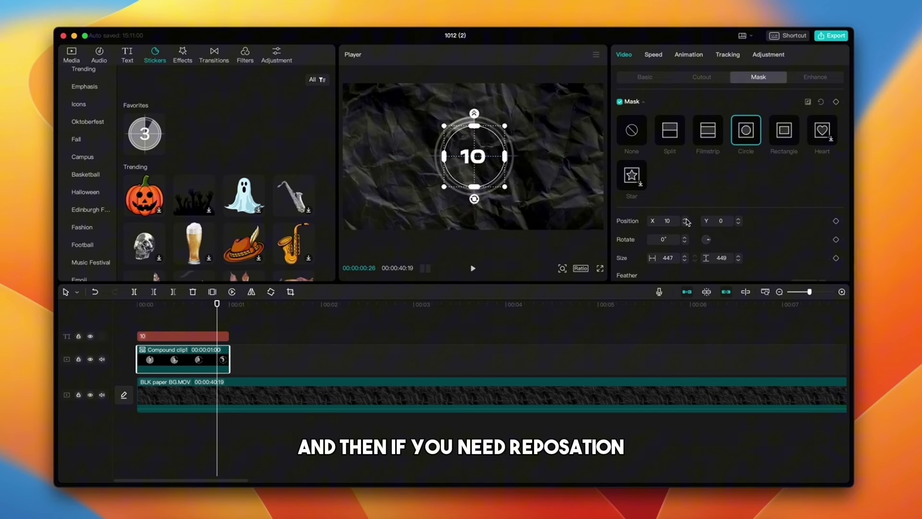
left_click(685, 219)
left_click(738, 219)
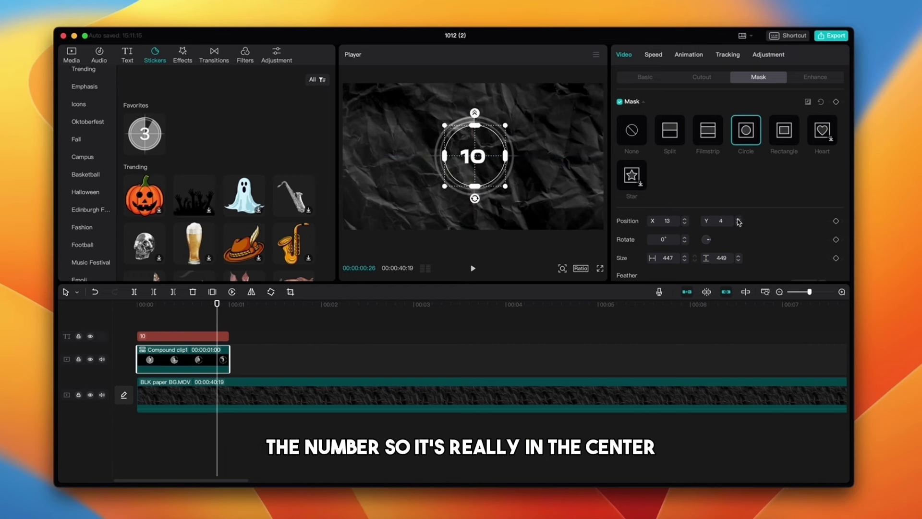
left_click(685, 224)
left_click(685, 223)
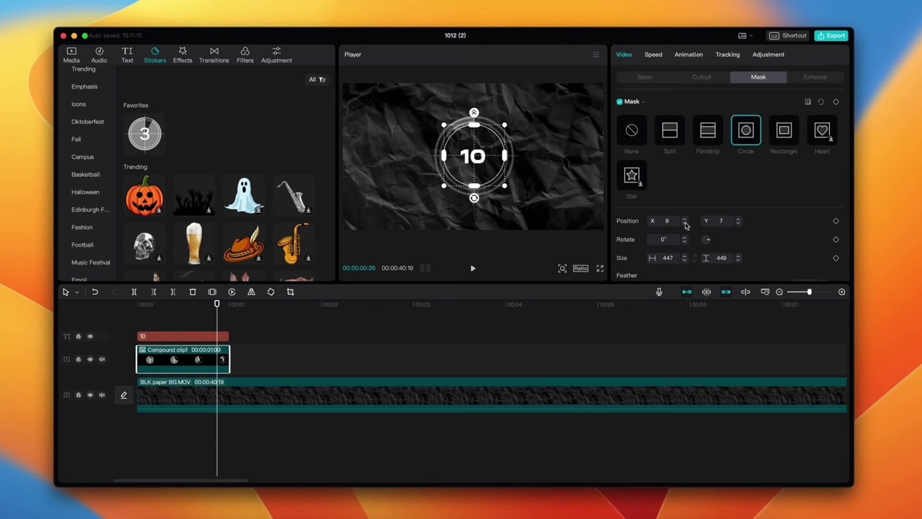
Step: Raise the 10 text's font size from 15 to 18 and set its opacity to 75%
left_click(203, 339)
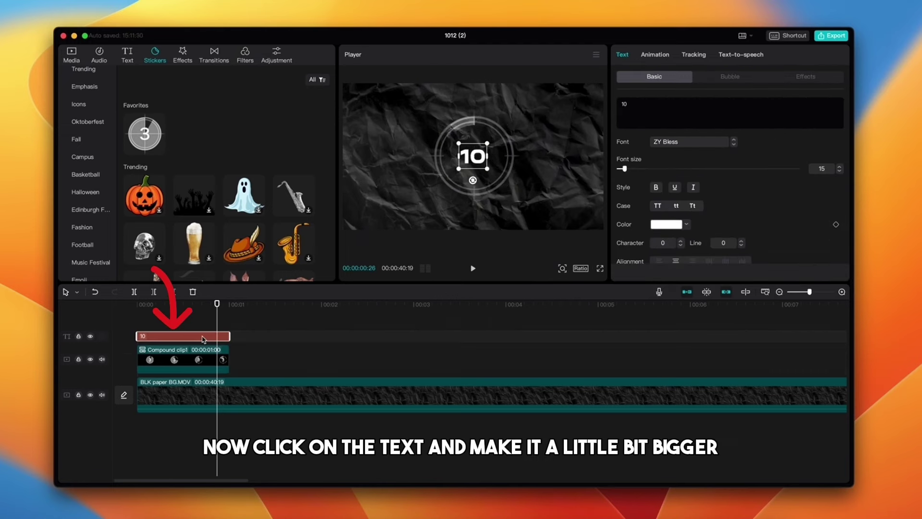
left_click(840, 167)
left_click(840, 167)
left_click(840, 167)
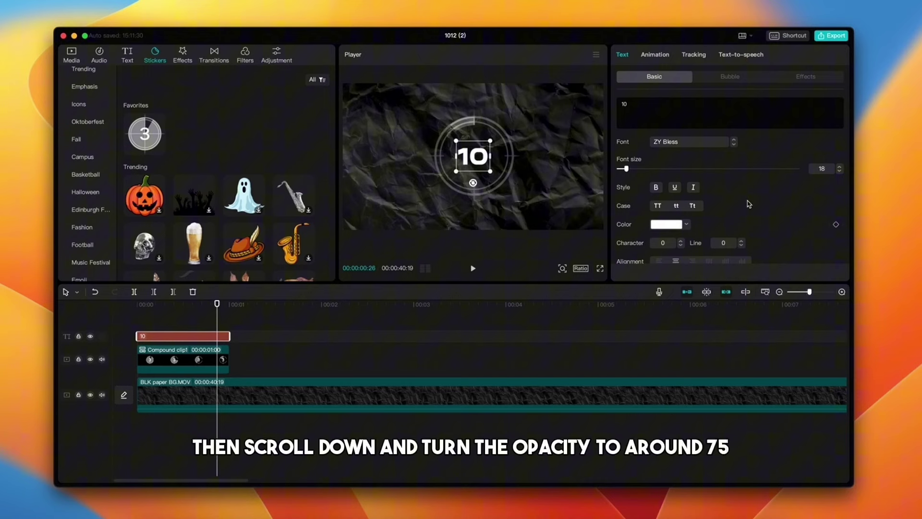
scroll(750, 204, "down", 6)
scroll(749, 204, "down", 5)
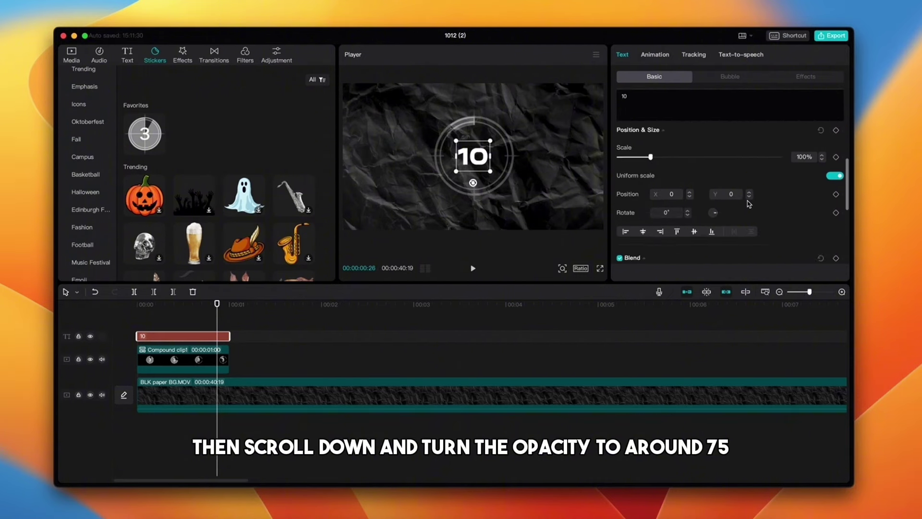
left_click_drag(782, 218, 744, 219)
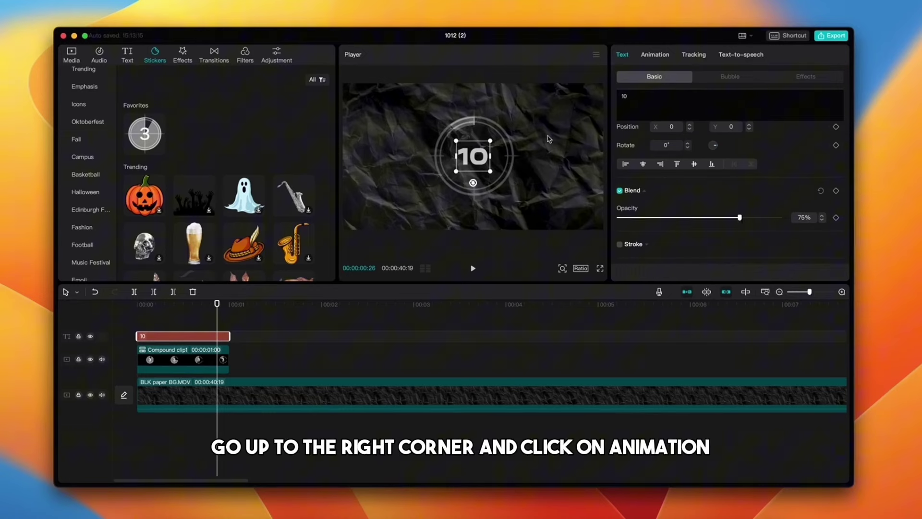
Step: Give the 10 text a Mini Zoom in-animation
left_click(656, 56)
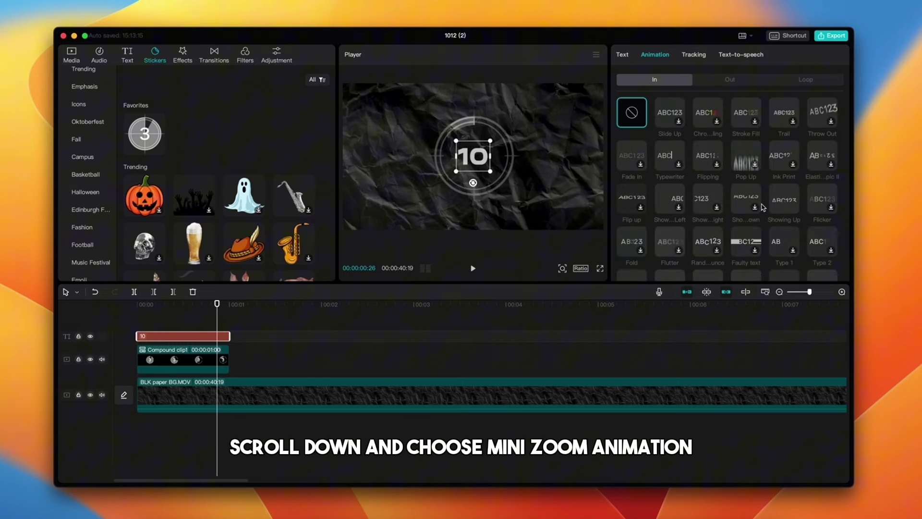
scroll(687, 160, "down", 10)
scroll(763, 207, "down", 5)
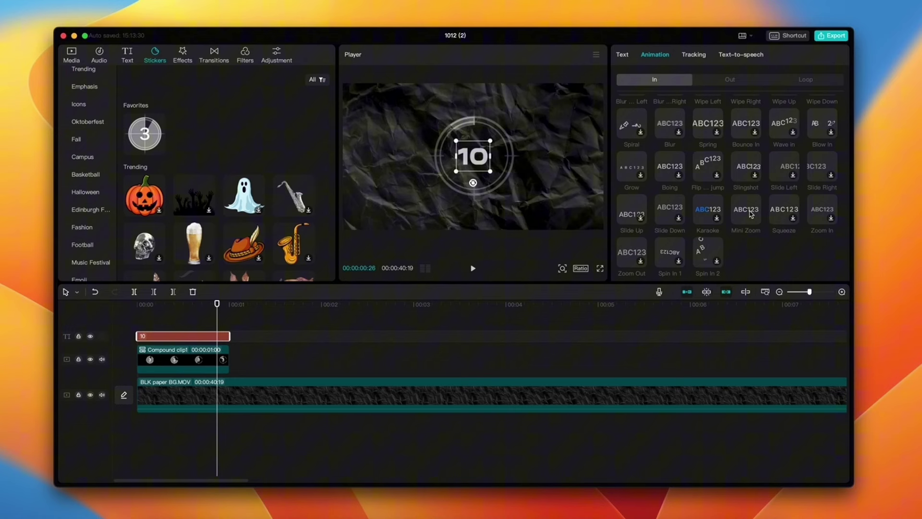
left_click(752, 215)
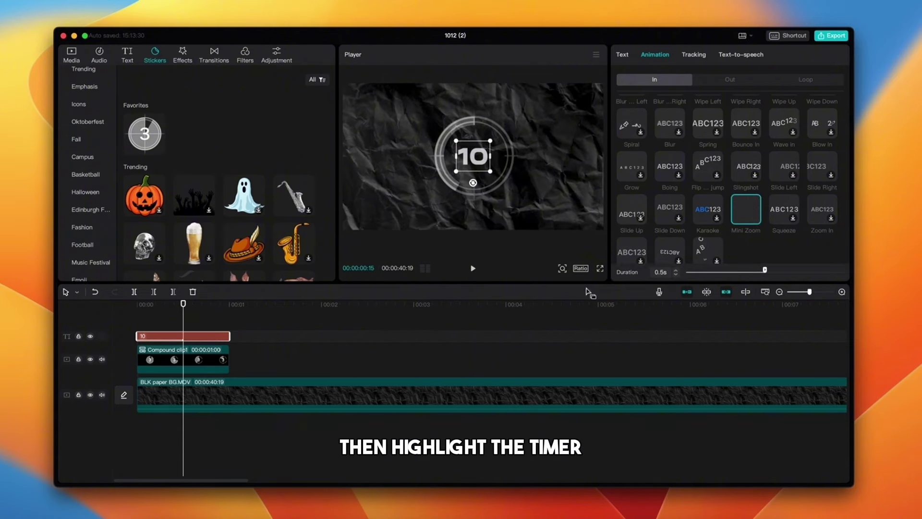
Step: Copy the countdown compound clip, with the playhead at its end
left_click(207, 364)
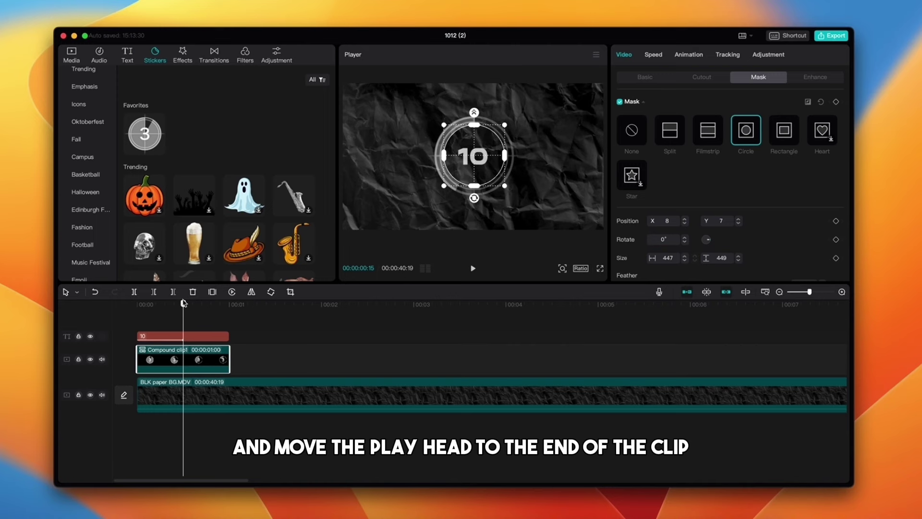
left_click_drag(183, 303, 229, 309)
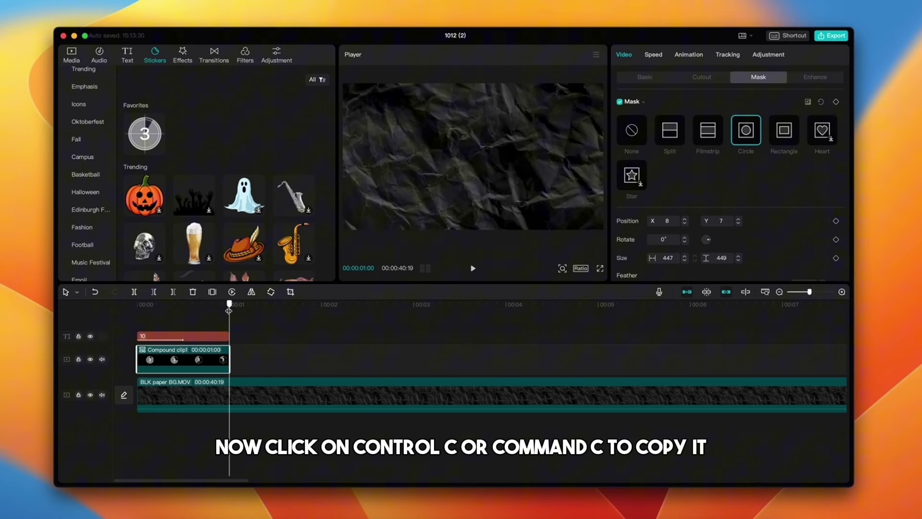
key("ctrl+c")
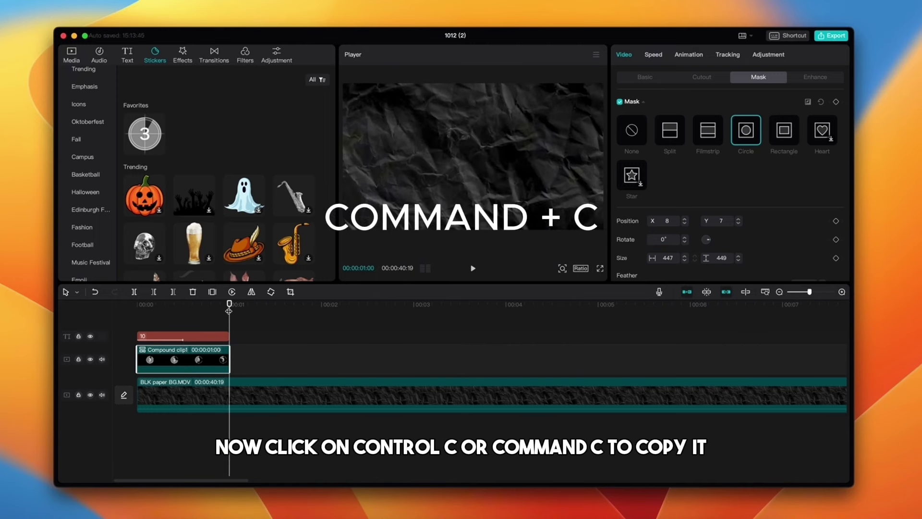
Step: Paste compound clip copies back to back and align ten matching 10 text clips beneath them
key("ctrl+v")
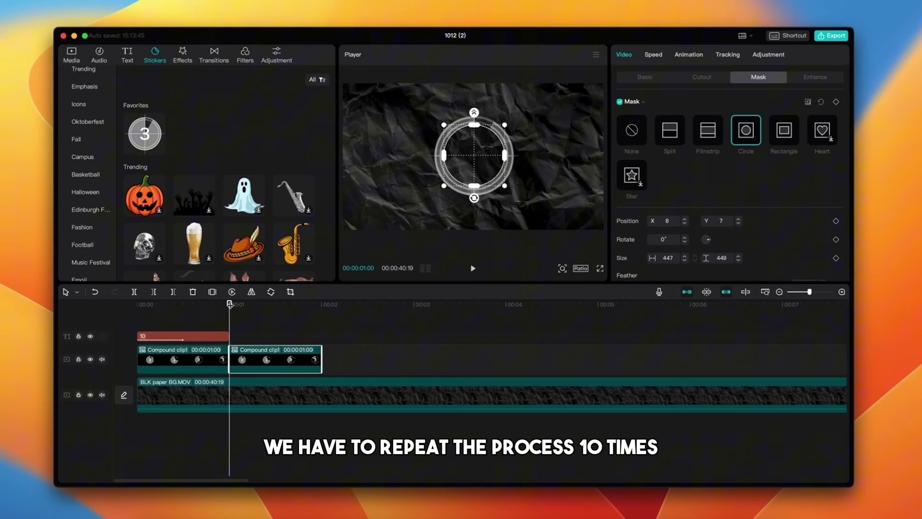
left_click_drag(229, 305, 689, 304)
key("super+v")
key("super+v")
key("super+v")
key("super+v")
key("super+v")
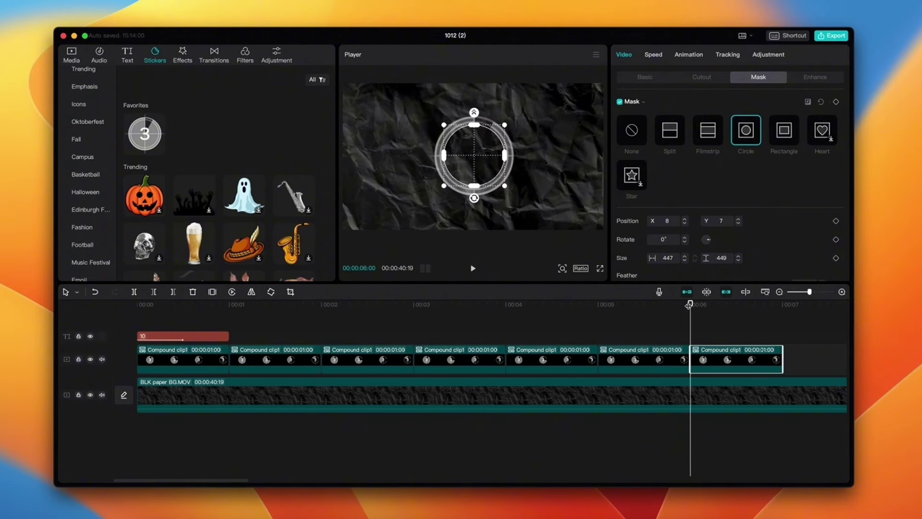
left_click(779, 291)
key("super+v")
left_click_drag(413, 305, 366, 304)
key("super+v")
key("super+v")
key("super+v")
key("super+v")
key("super+v")
key("super+v")
key("super+v")
left_click_drag(389, 335, 390, 350)
left_click_drag(366, 305, 551, 305)
key("super+v")
key("super+v")
key("super+v")
key("super+v")
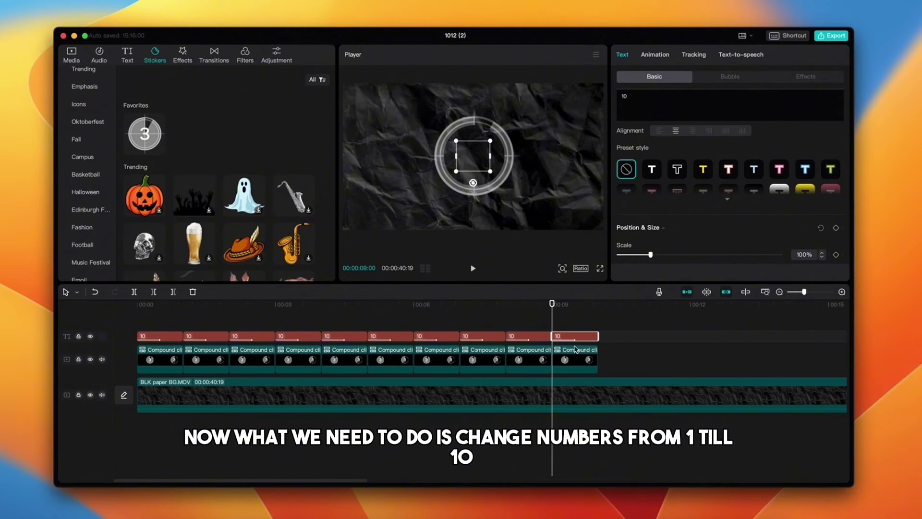
Step: Renumber the text clips from right to left, entering 2 through 9
double_click(623, 96)
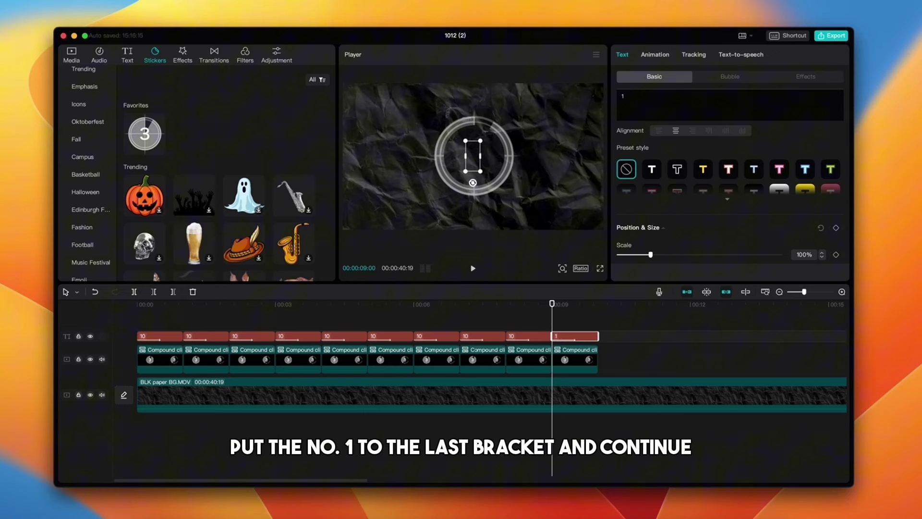
left_click(541, 341)
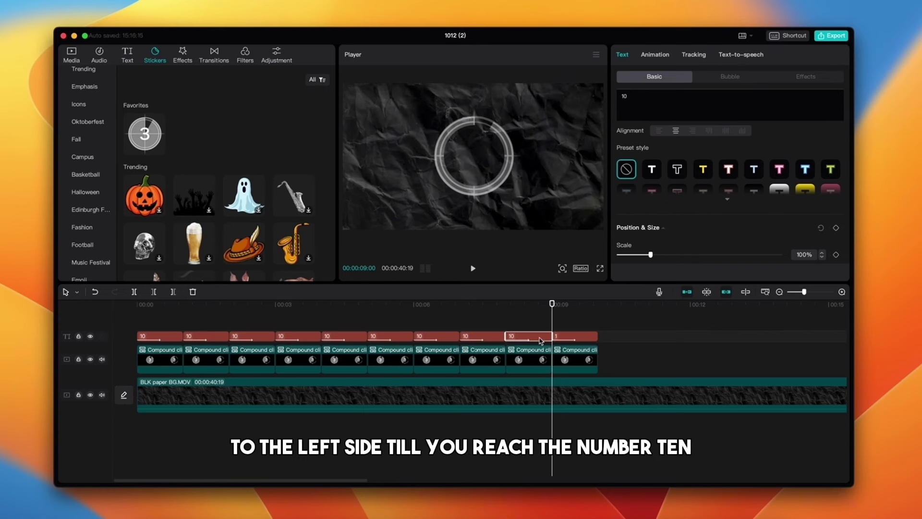
type("2")
left_click(483, 337)
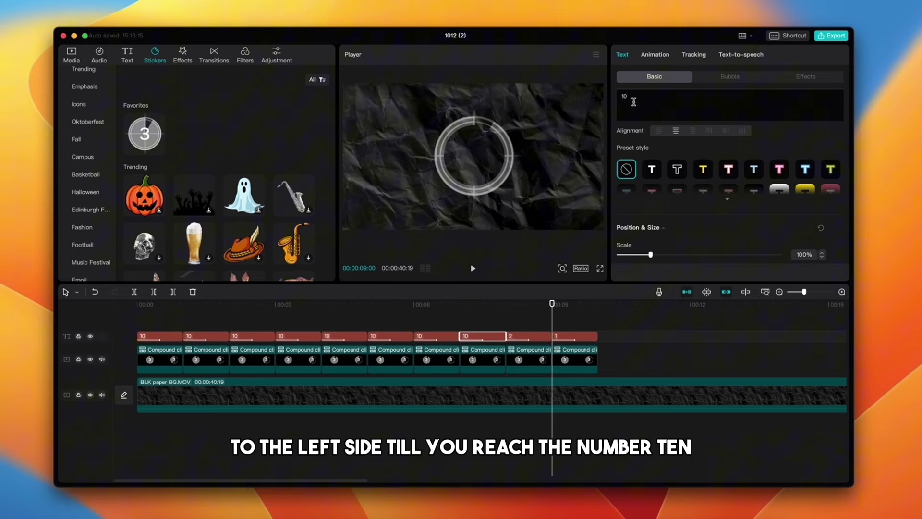
type("3")
left_click(436, 336)
type("4")
left_click(390, 336)
type("5")
left_click(343, 336)
type("6")
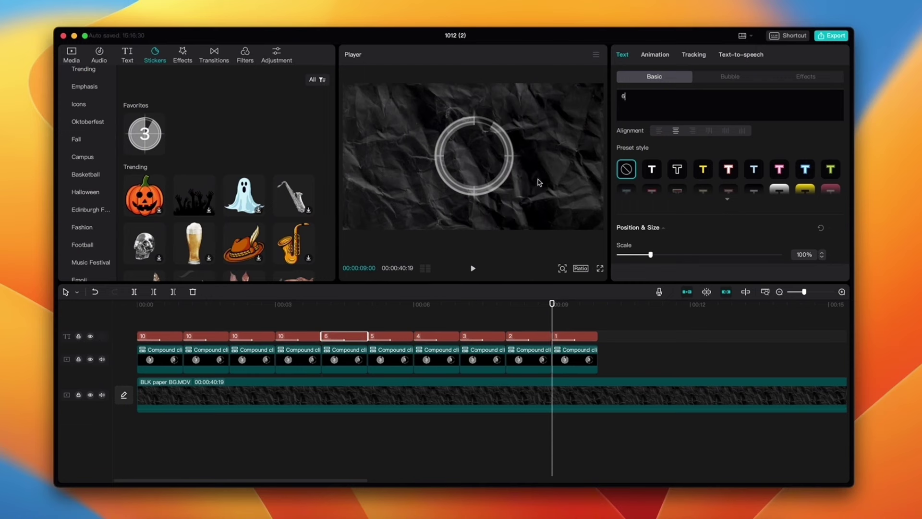
left_click(298, 336)
type("7")
left_click(252, 336)
type("8")
left_click(206, 337)
type("9")
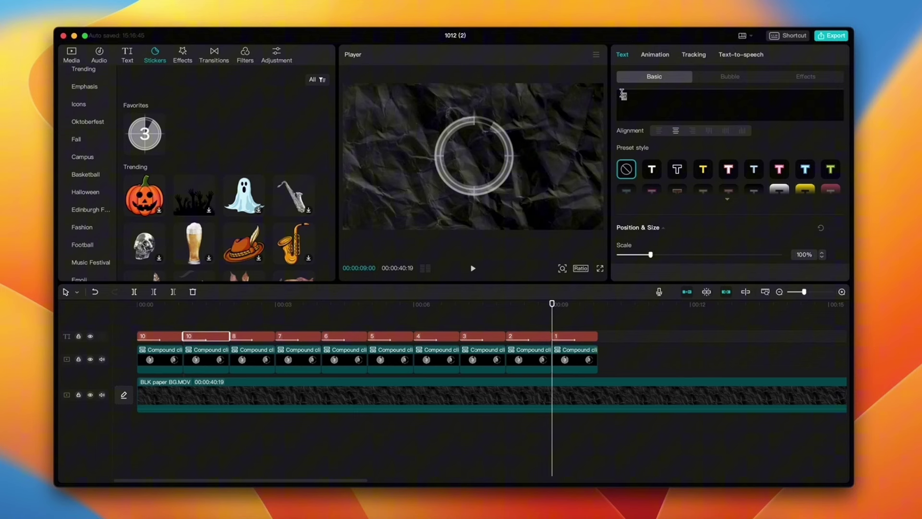
Step: Add an eleventh compound clip and text clip reading 0 at the end, then preview the countdown
left_click(575, 359)
left_click(575, 304)
left_click_drag(581, 301, 598, 304)
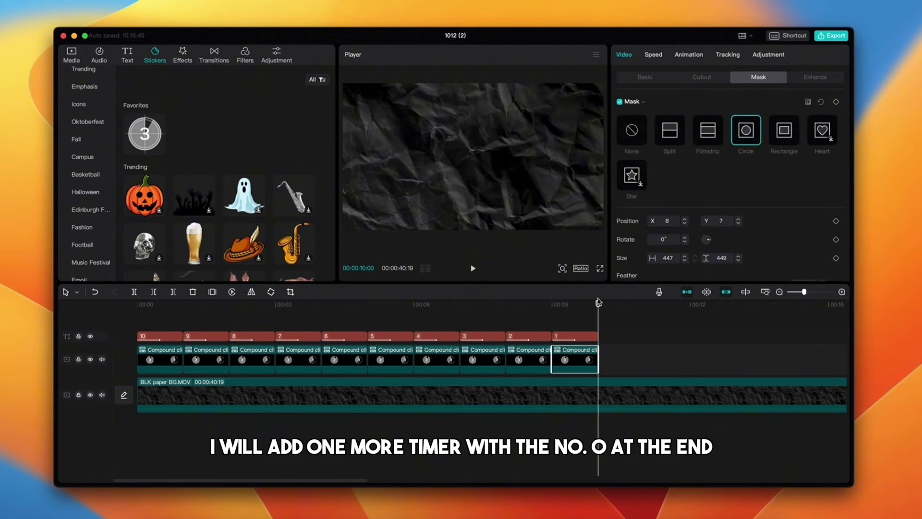
key("ctrl+v")
left_click(583, 340)
key("ctrl+c")
key("ctrl+v")
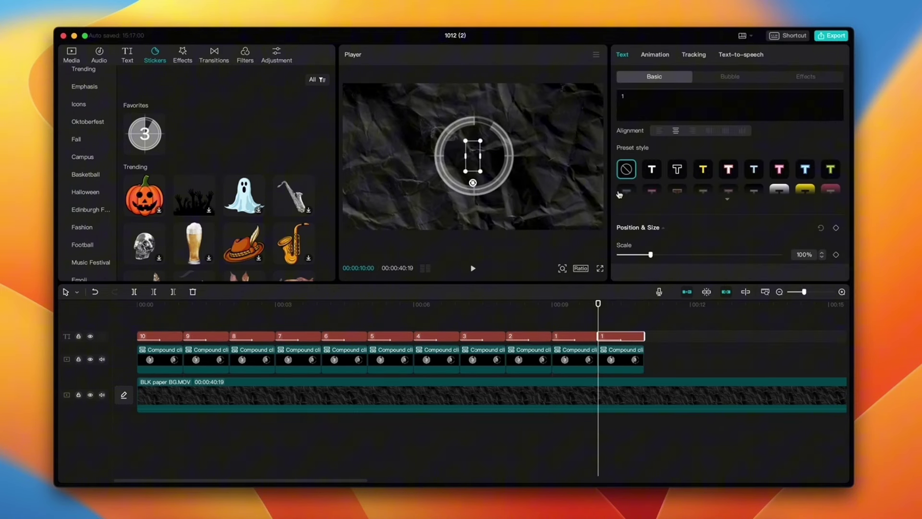
type("0")
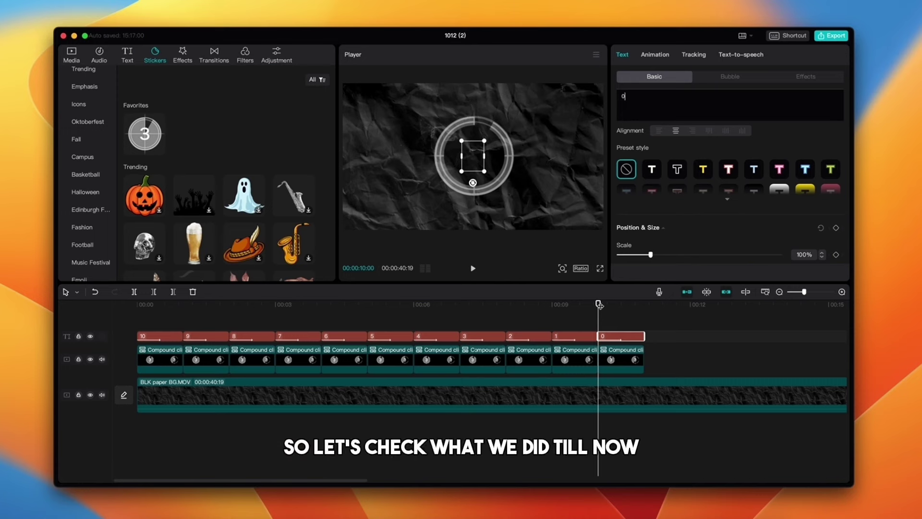
left_click_drag(599, 305, 137, 305)
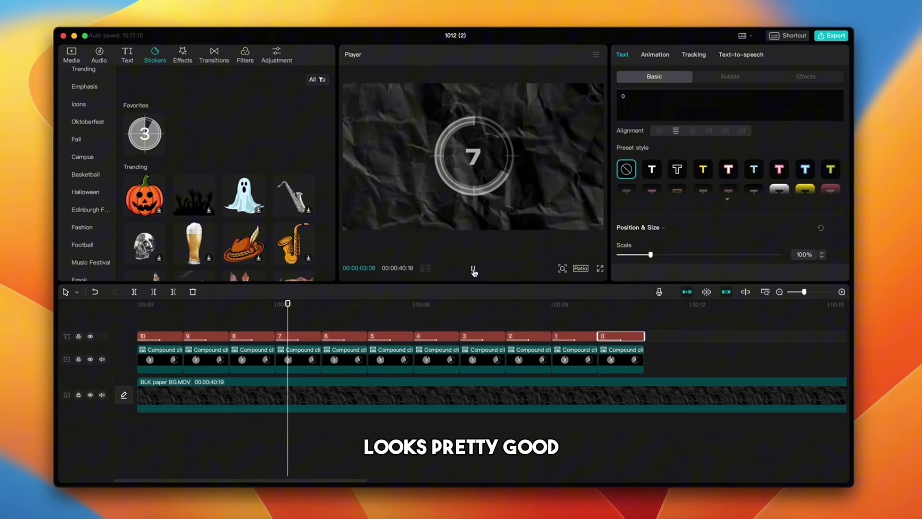
left_click(473, 270)
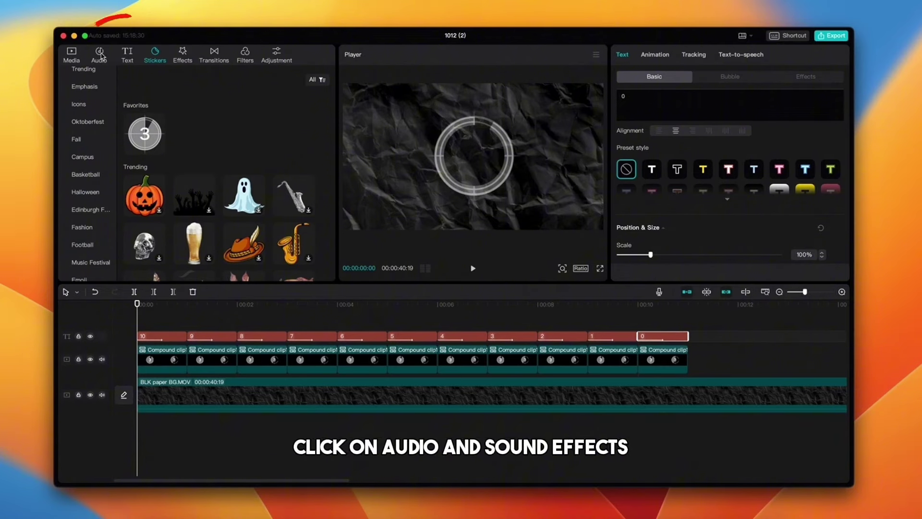
Step: Search sound effects for 'bee' and place Countdown beeps on the timeline at 00:00
left_click(101, 58)
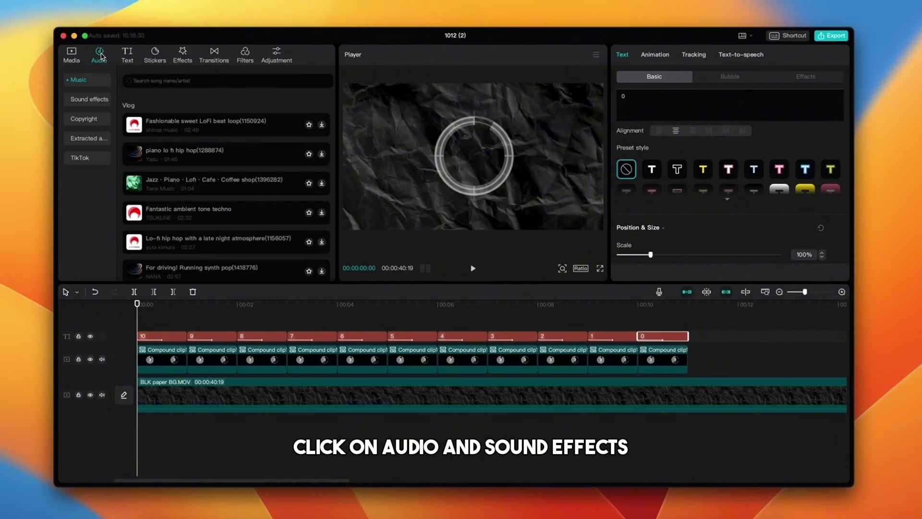
left_click(90, 99)
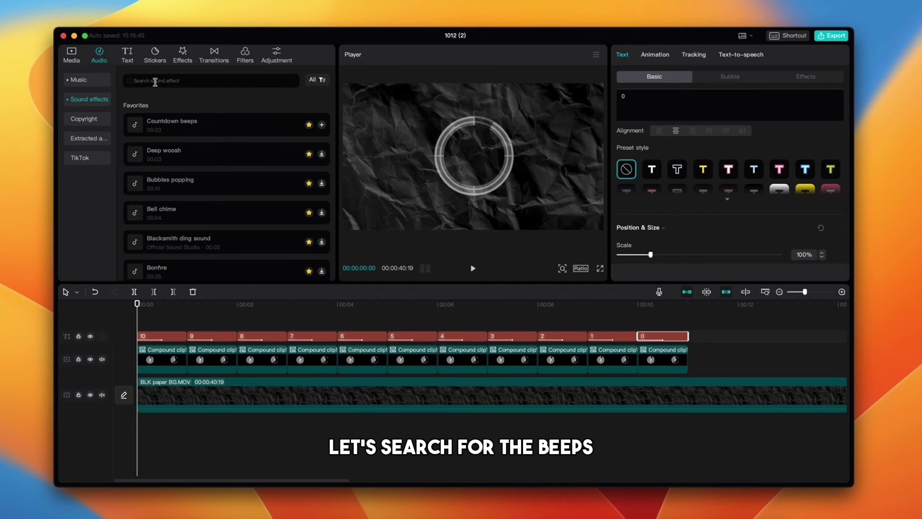
type("beeps")
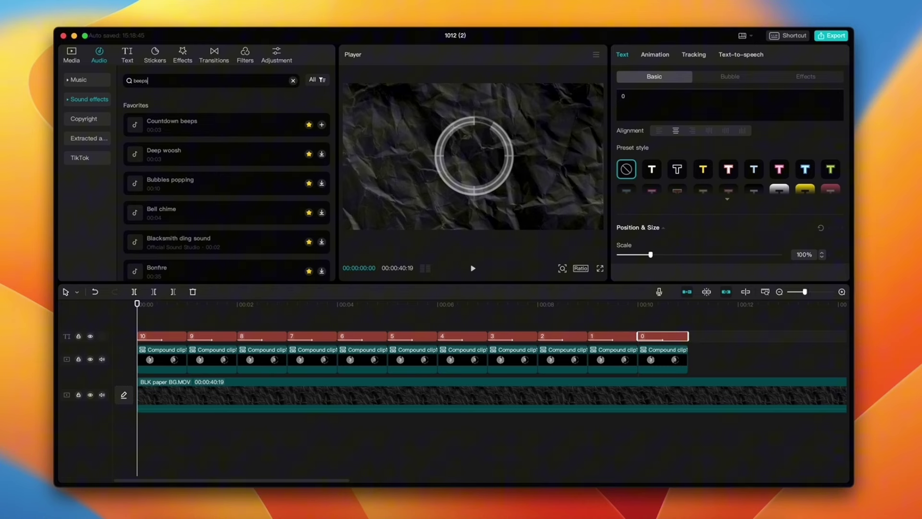
key("Return")
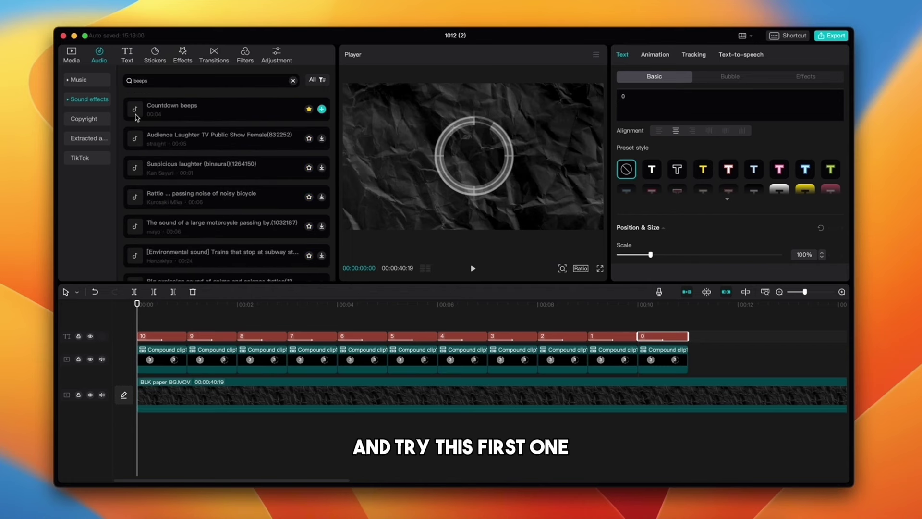
left_click(136, 113)
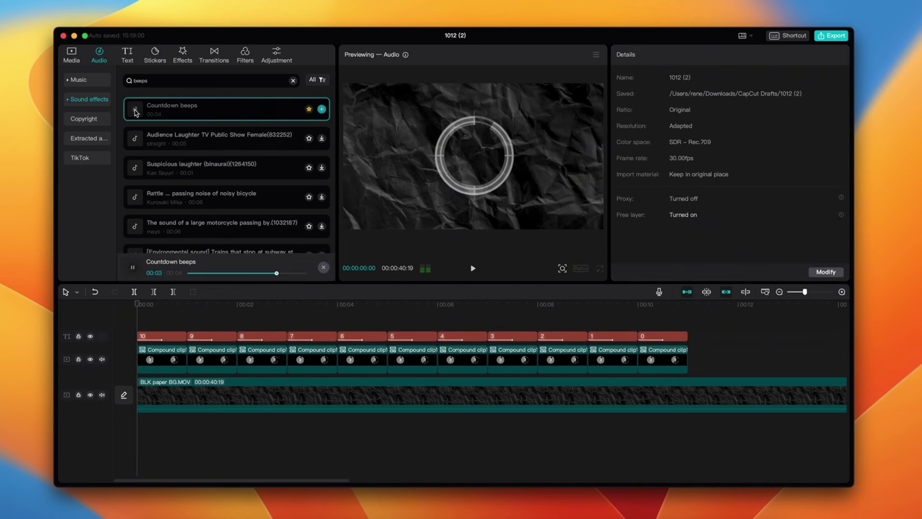
left_click(136, 112)
left_click_drag(201, 114, 136, 436)
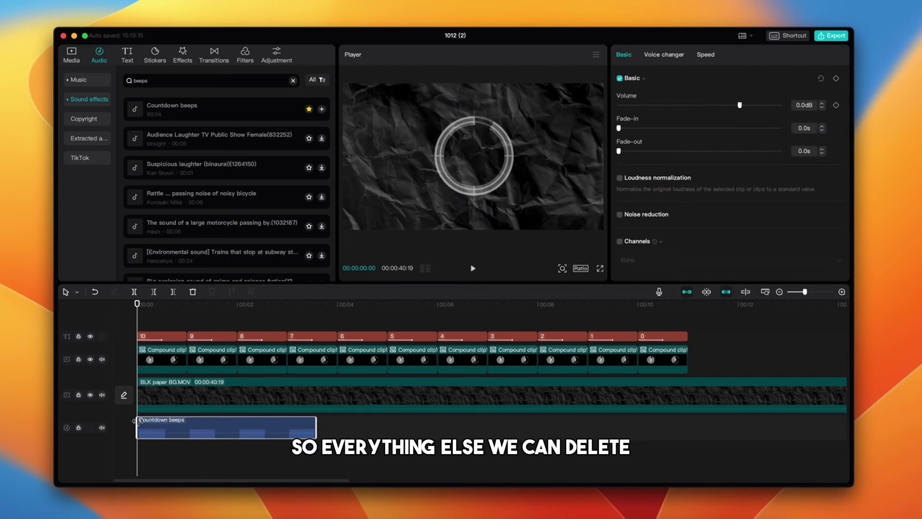
Step: Trim the beep clip down to a single beep and align it to the 00:01 mark
left_click_drag(132, 420, 191, 423)
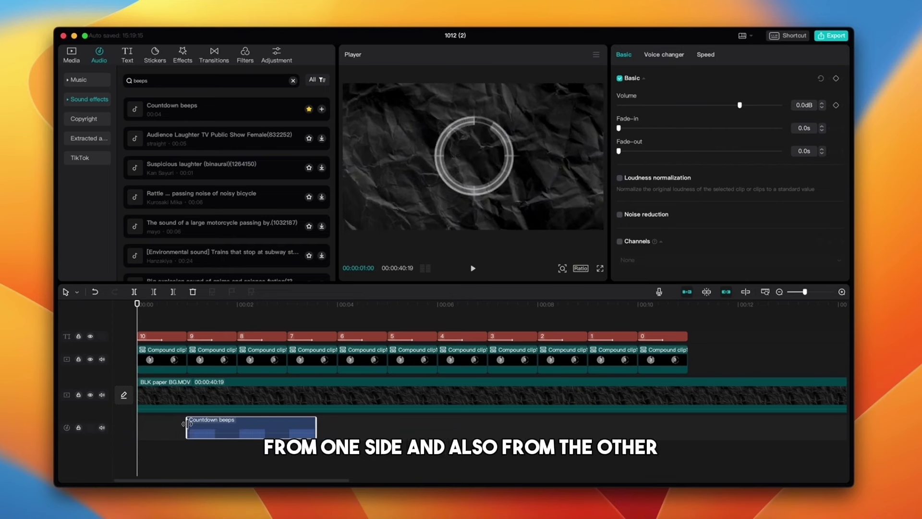
left_click_drag(316, 421, 205, 427)
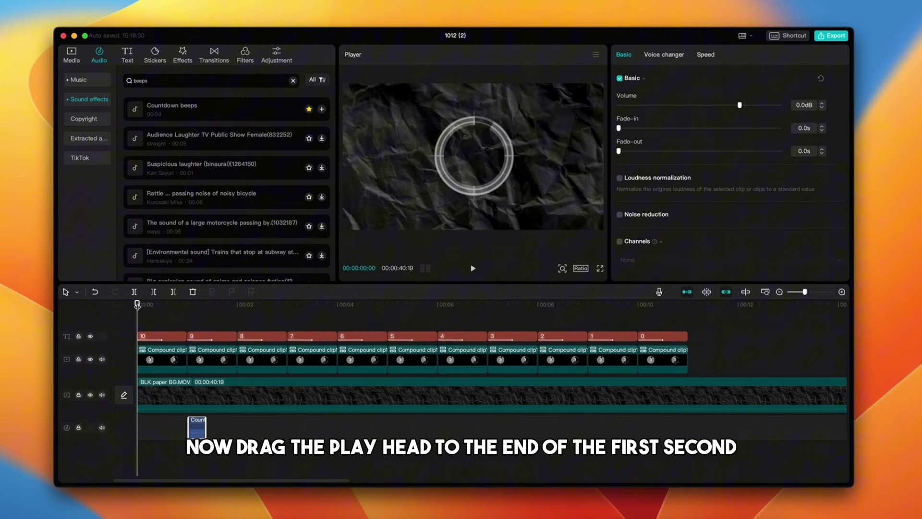
left_click_drag(136, 304, 186, 303)
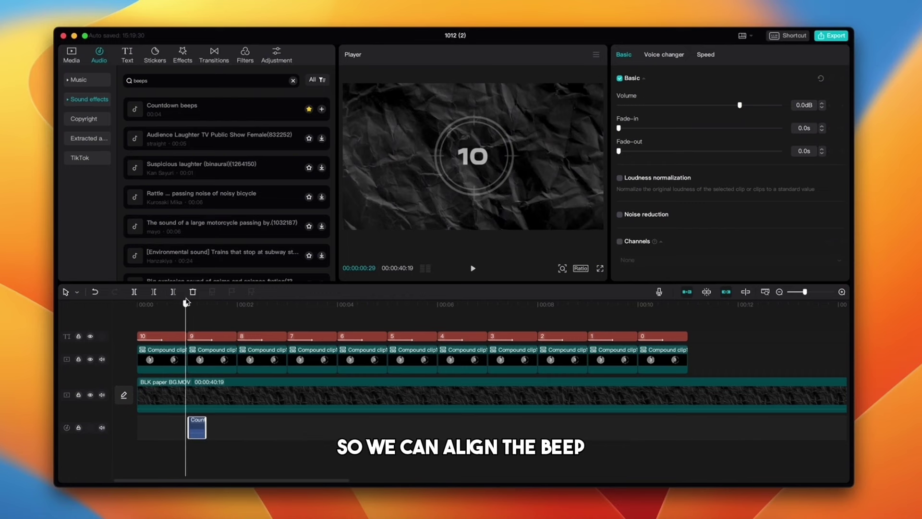
left_click_drag(198, 423, 196, 424)
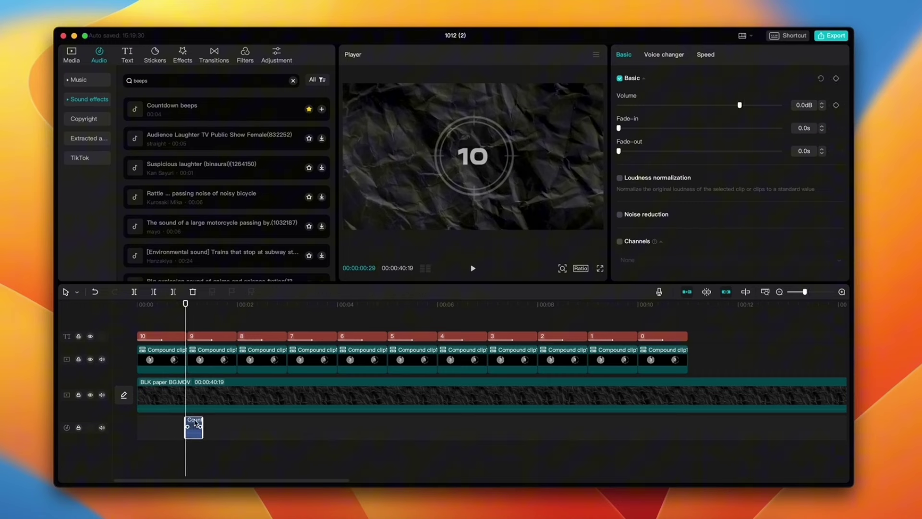
Step: Paste the beep at each following second and add the longer Countdown beeps clip at 10 seconds
left_click(235, 307)
left_click_drag(239, 310, 588, 309)
key("ctrl+v")
key("ctrl+v")
key("ctrl+v")
key("ctrl+v")
key("ctrl+v")
key("ctrl+v")
key("ctrl+v")
key("ctrl+v")
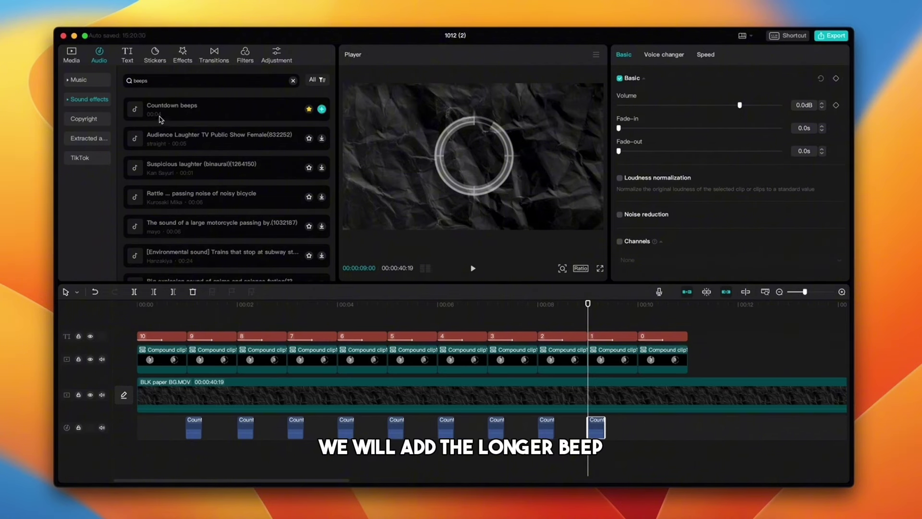
left_click_drag(160, 119, 654, 428)
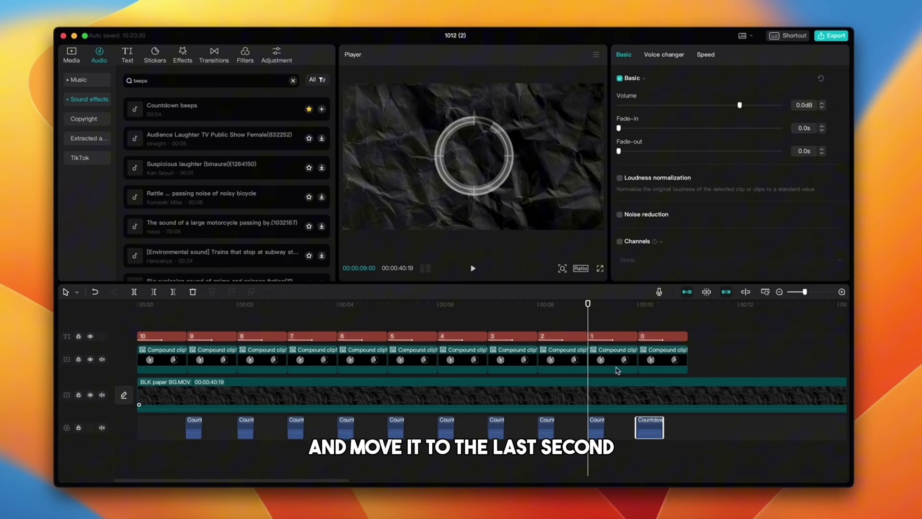
left_click(688, 336)
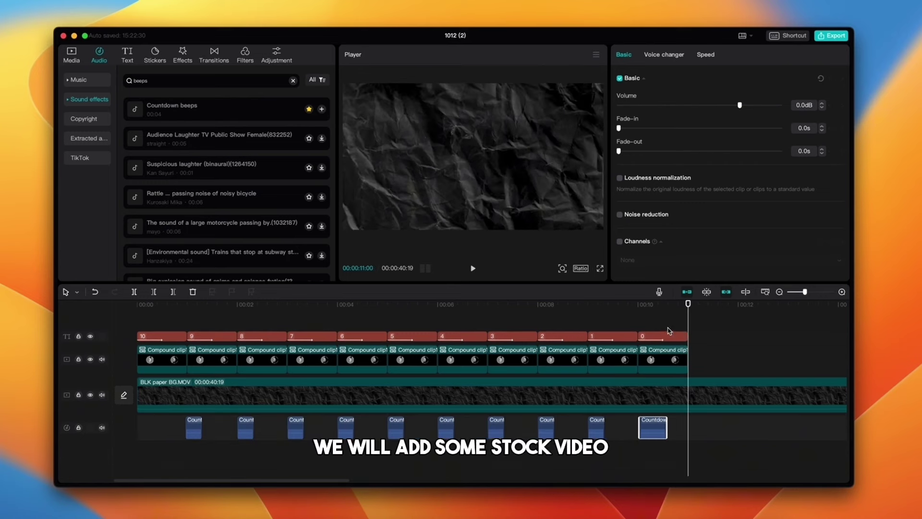
Step: Import 'video (1080p) (1).mp4' from the Desktop and place it right after the countdown clips
left_click(74, 56)
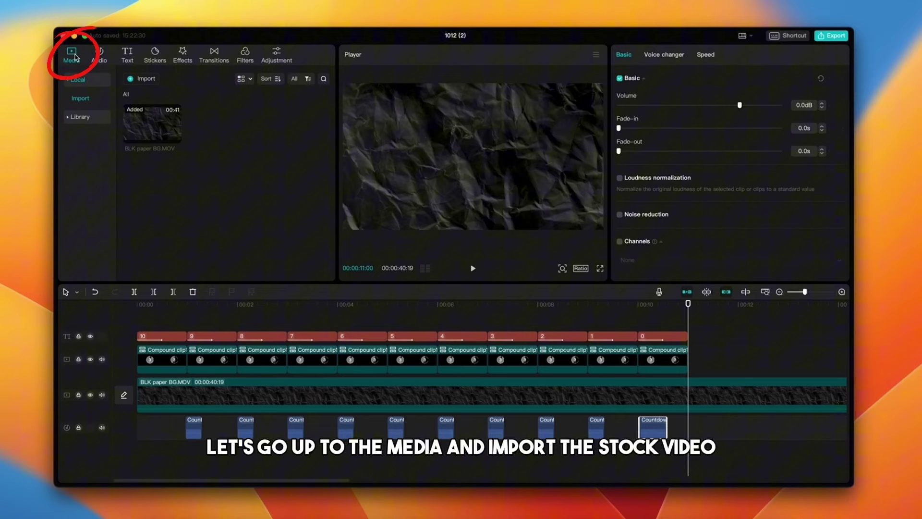
left_click(141, 79)
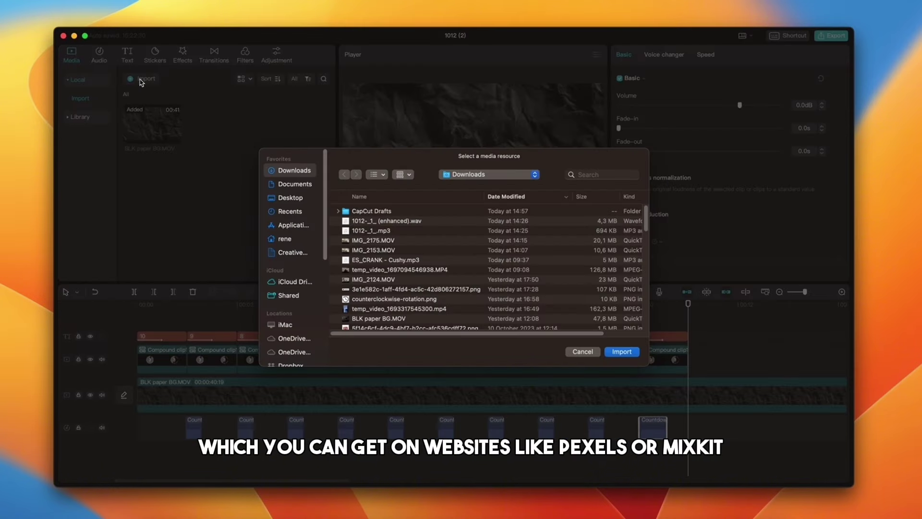
left_click(290, 199)
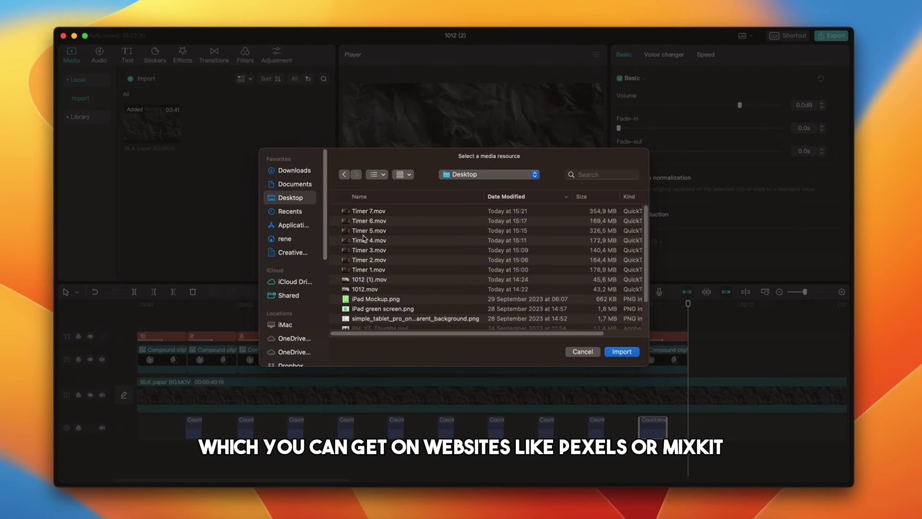
scroll(369, 266, "down", 3)
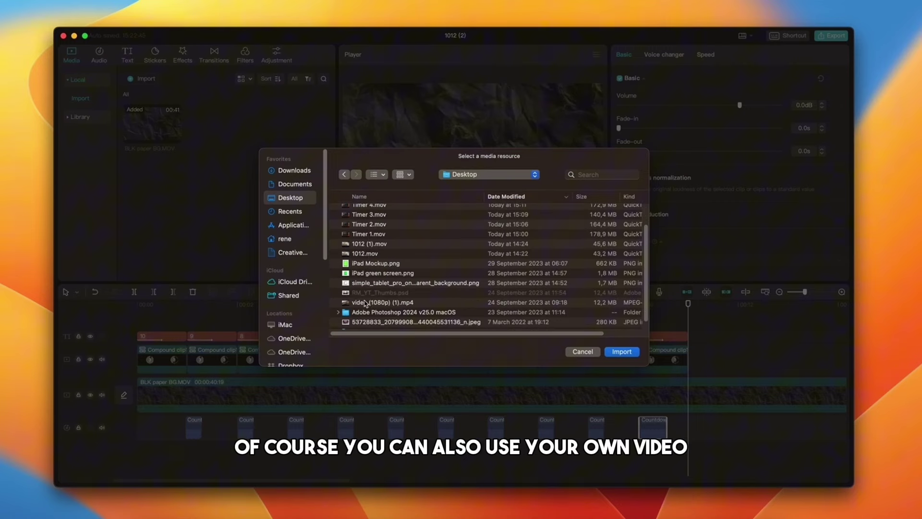
left_click(379, 303)
left_click(621, 352)
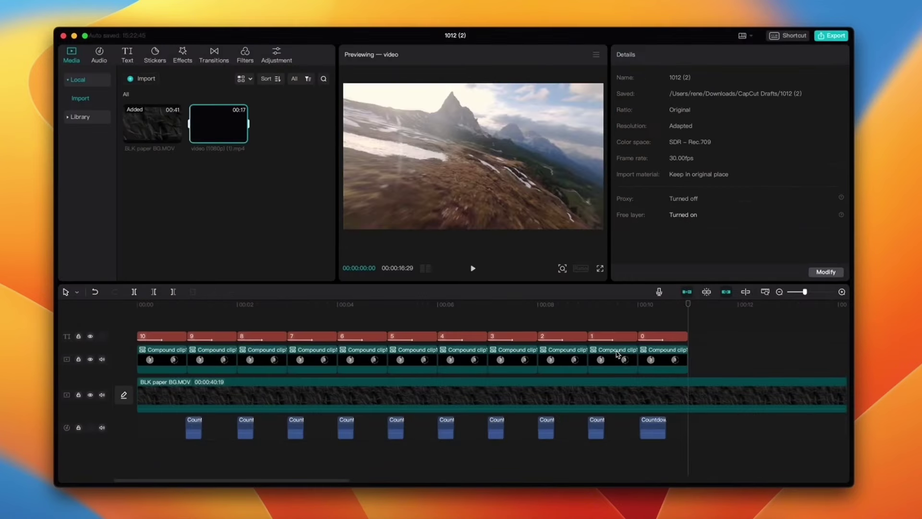
left_click_drag(222, 127, 692, 359)
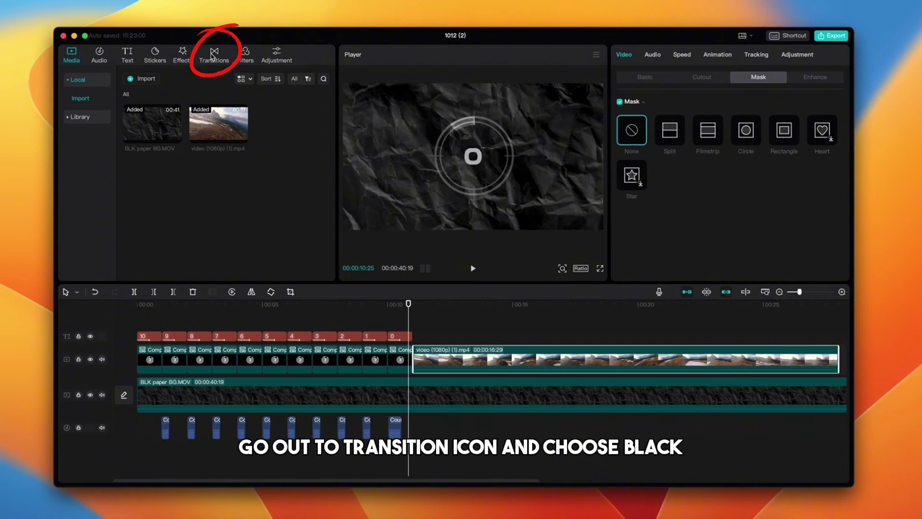
Step: Put a 0.5s Black Fade transition on the cut between the last Compound clip and the video
left_click(211, 56)
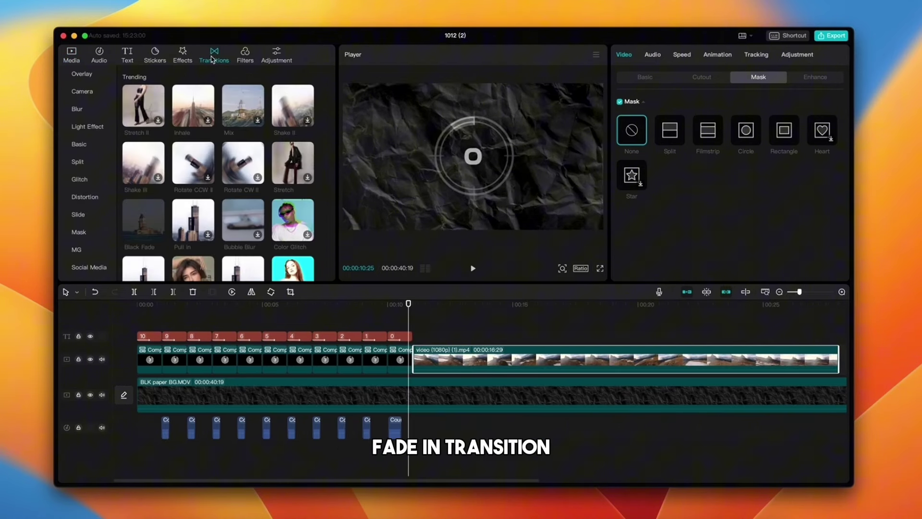
mouse_move(139, 216)
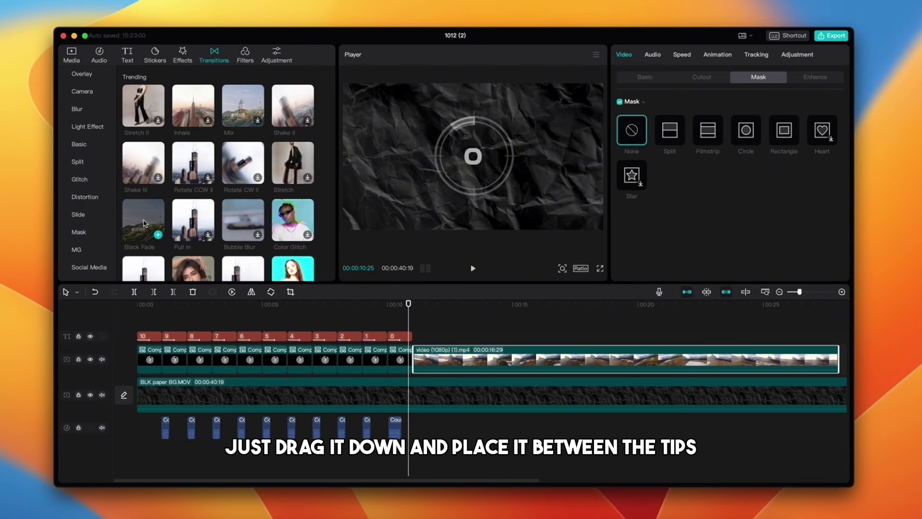
left_click_drag(144, 223, 412, 358)
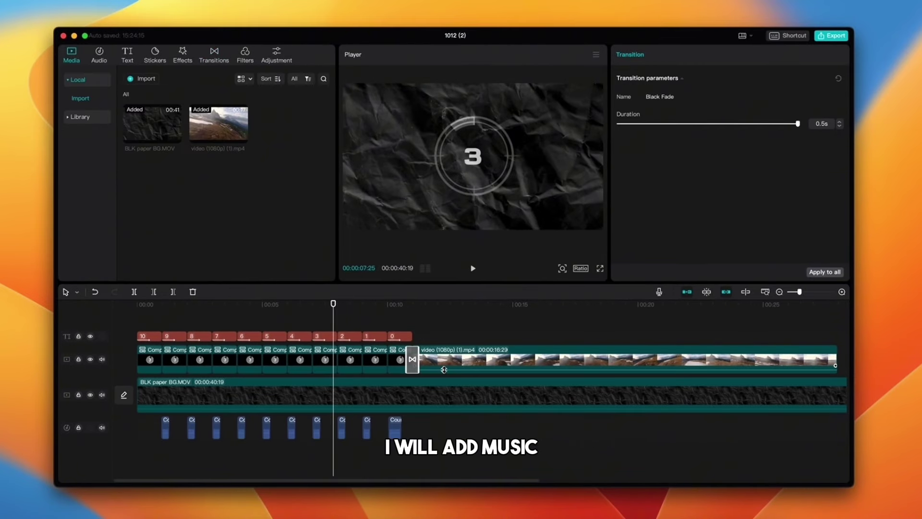
Step: Import the music file 'ES_CRANK - Cushy.mp3' from the Downloads folder
mouse_move(177, 140)
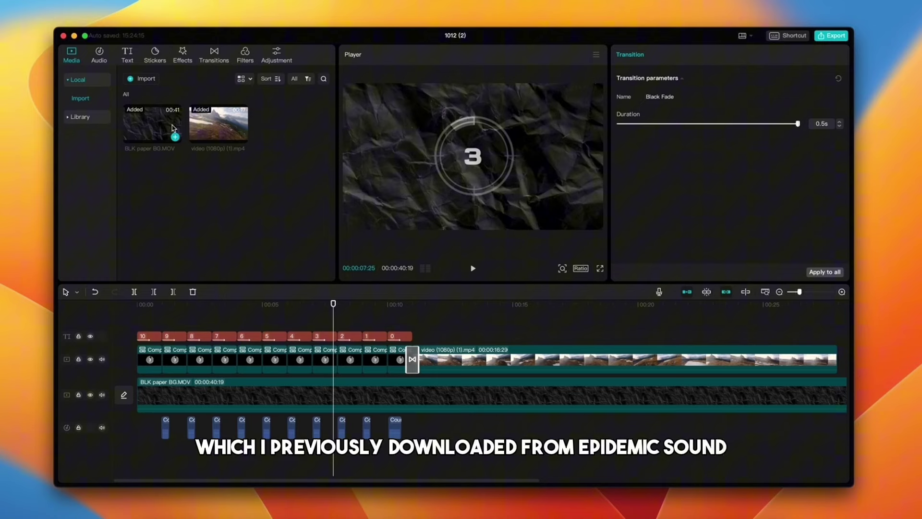
left_click(141, 78)
left_click(291, 170)
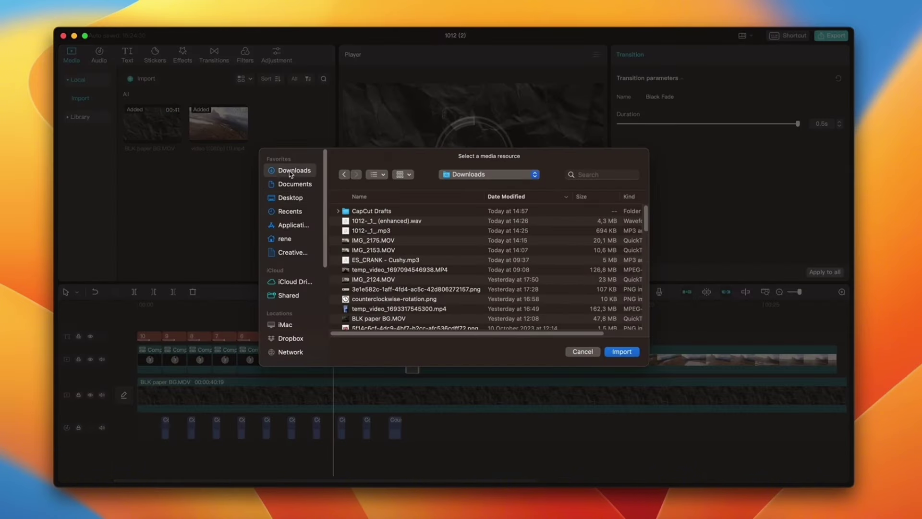
left_click(376, 260)
left_click(622, 351)
Step: Place the music to start with the stock video and give it a 4.0s fade-in
left_click_drag(288, 134, 432, 427)
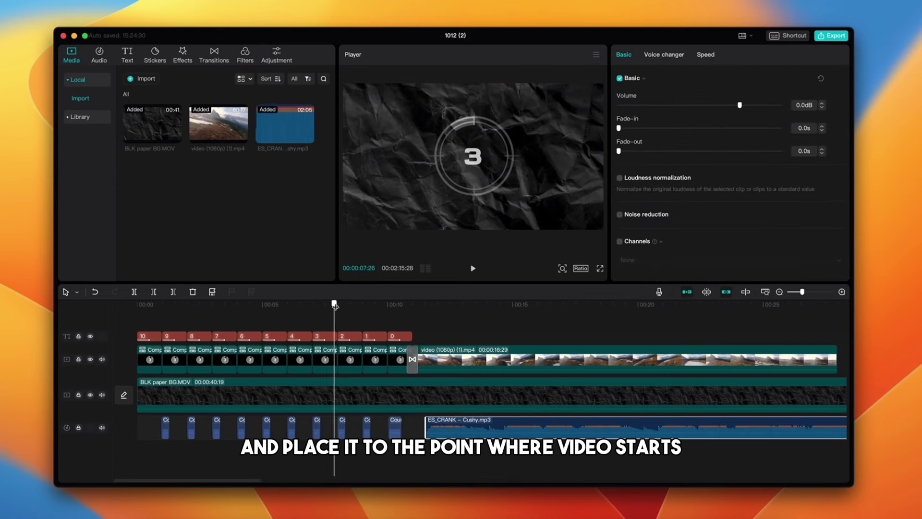
left_click_drag(494, 423, 482, 424)
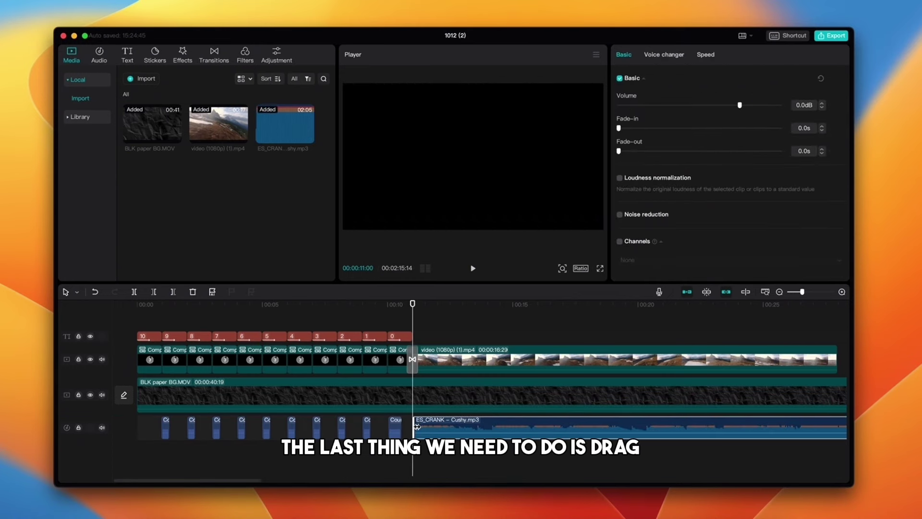
left_click_drag(416, 426, 513, 426)
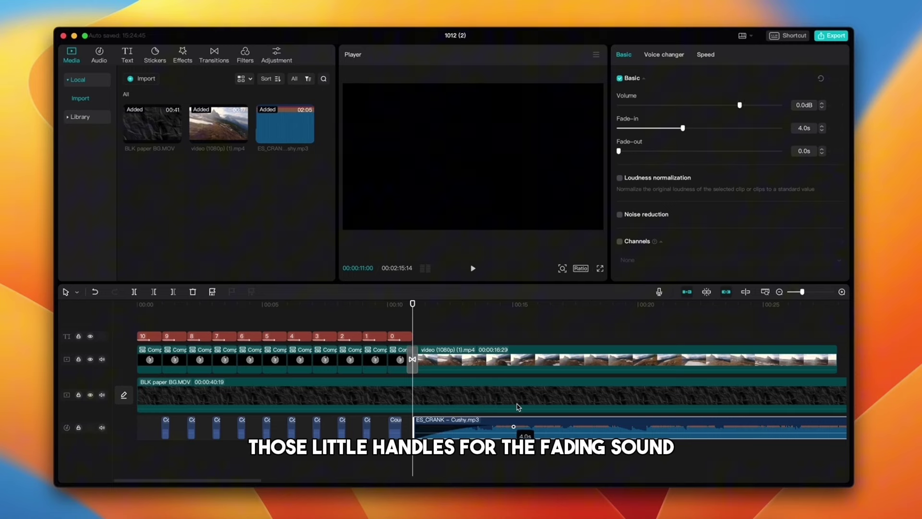